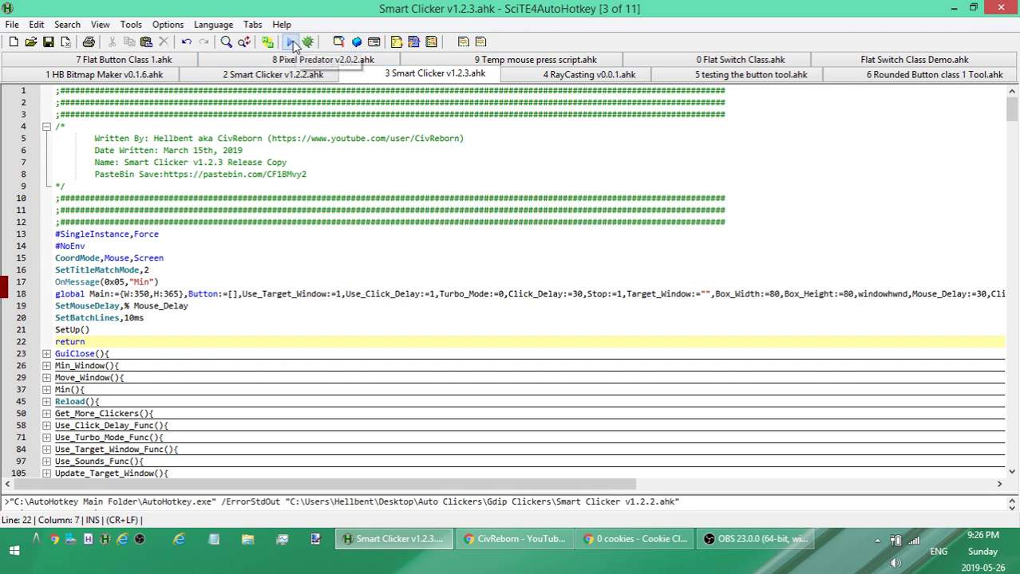
# Run Smart Clicker v1.2.3, then run v1.2.2 and place the two windows side by side.
pyautogui.click(292, 43)
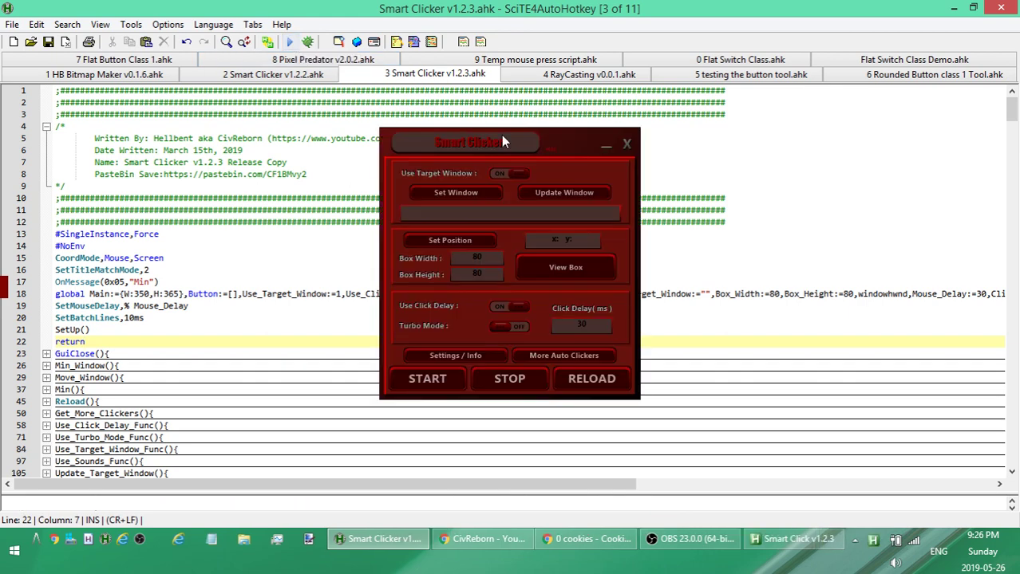
pyautogui.moveTo(455, 141); pyautogui.dragTo(817, 133)
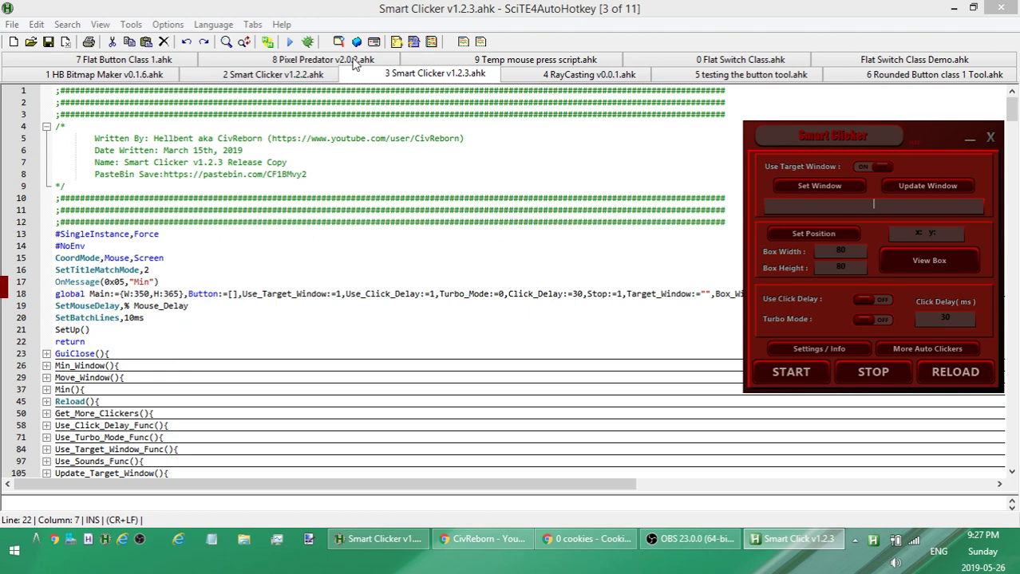
pyautogui.click(251, 74)
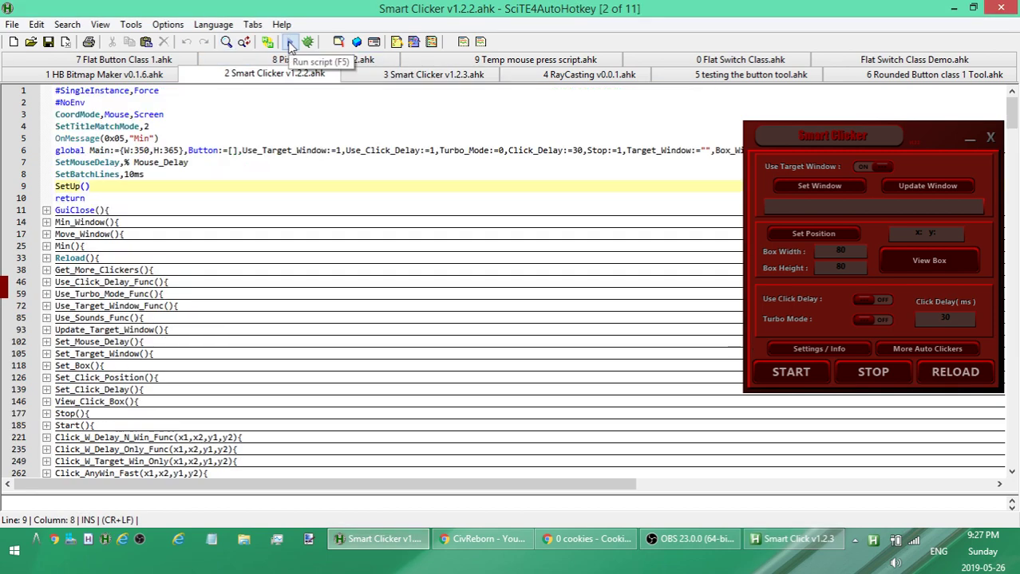
pyautogui.click(290, 44)
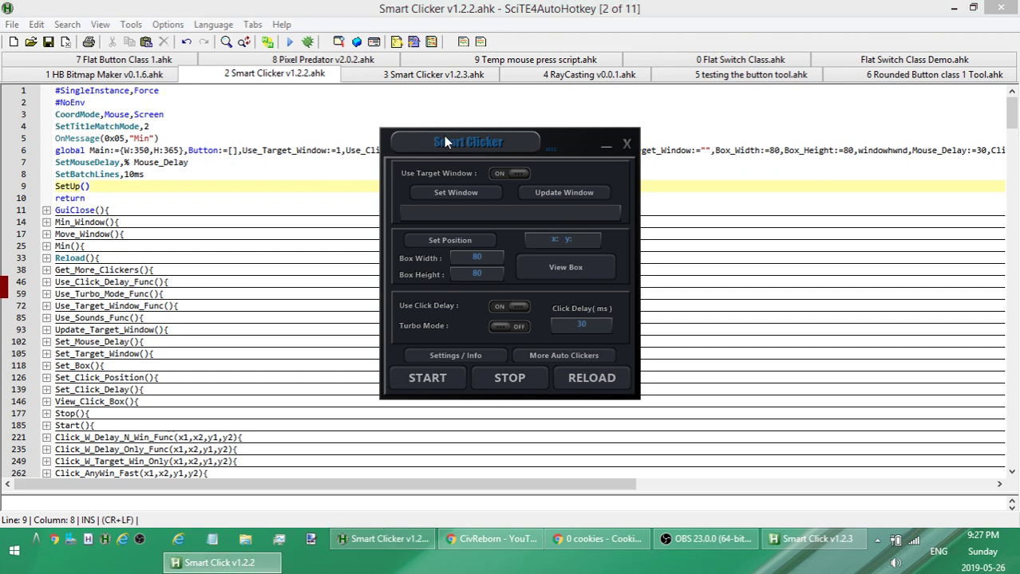
pyautogui.moveTo(482, 148); pyautogui.dragTo(229, 160)
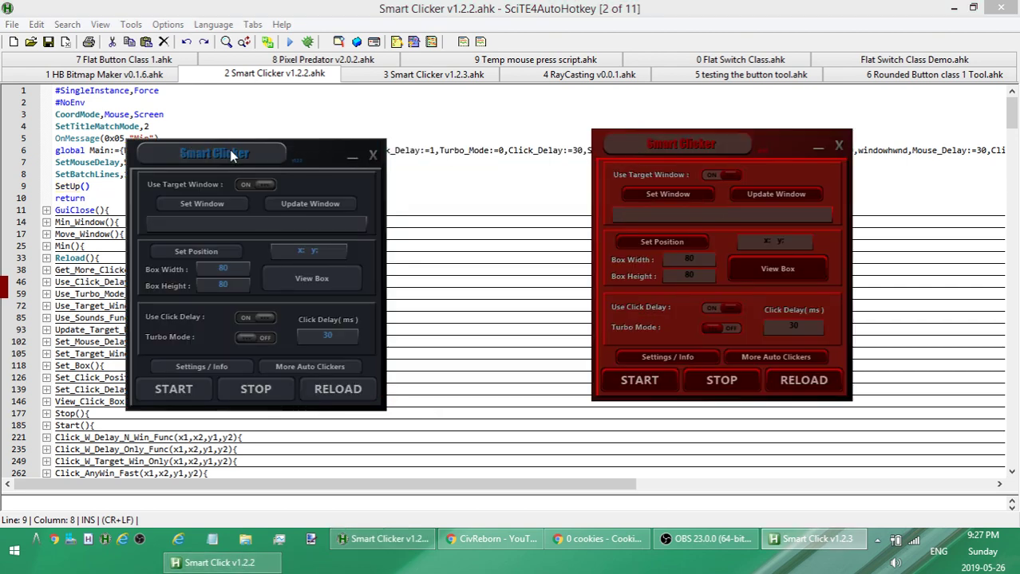
pyautogui.moveTo(425, 145); pyautogui.dragTo(427, 146)
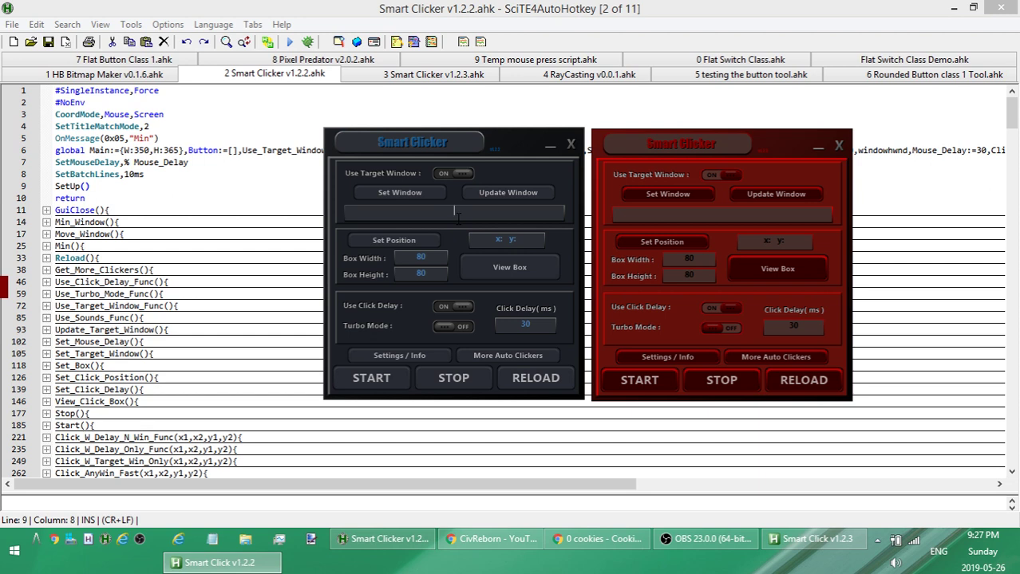
# Close the dark v1.2.2 clicker window and move the red v1.2.3 window to the right.
pyautogui.click(569, 146)
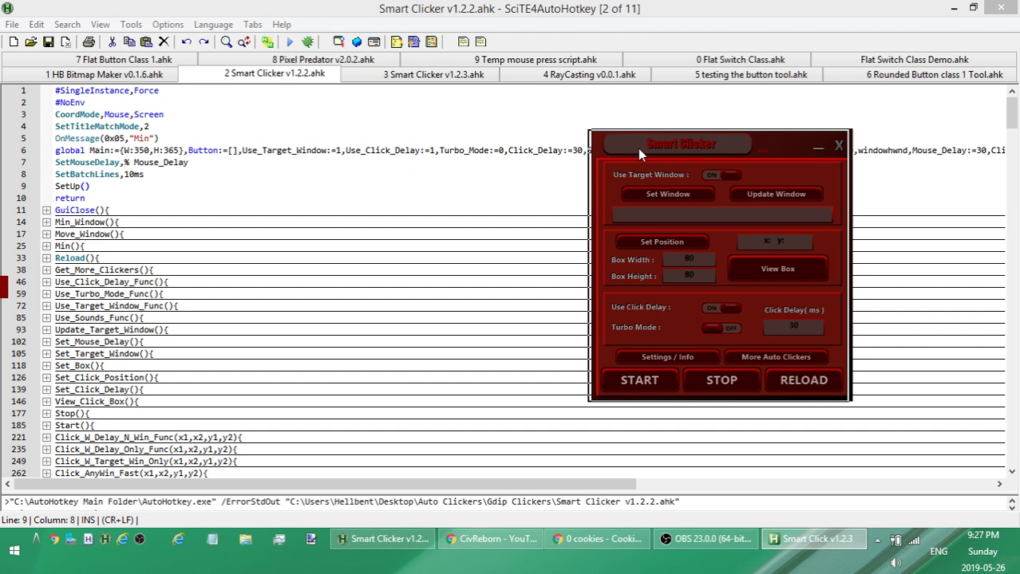
pyautogui.moveTo(637, 148); pyautogui.dragTo(488, 177)
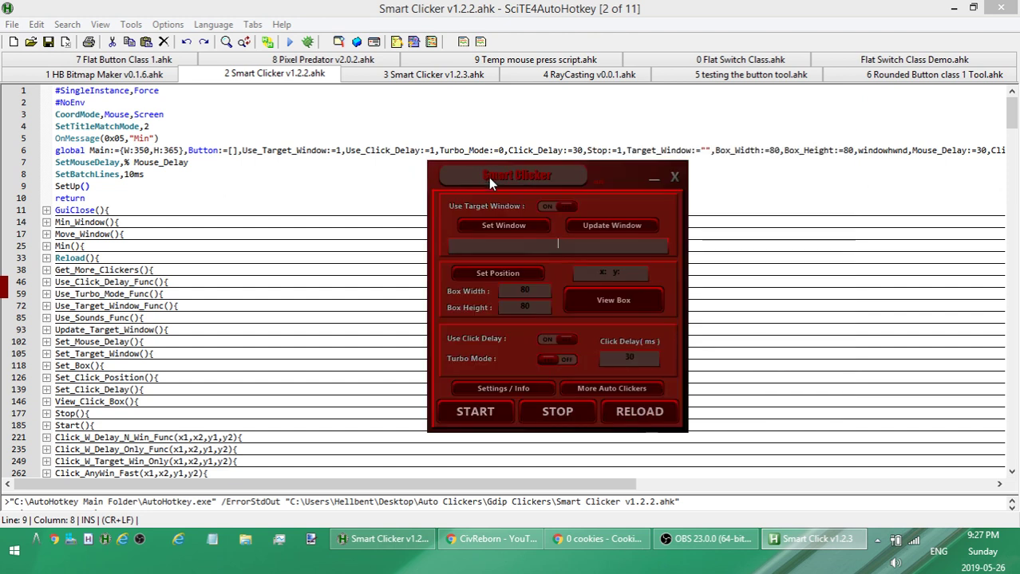
pyautogui.click(294, 198)
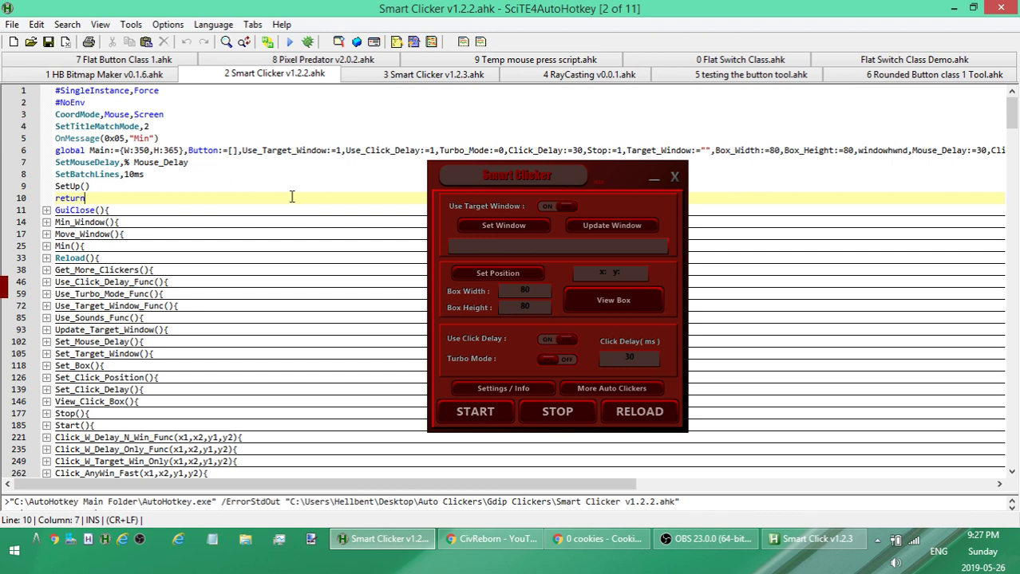
pyautogui.moveTo(505, 177); pyautogui.dragTo(705, 196)
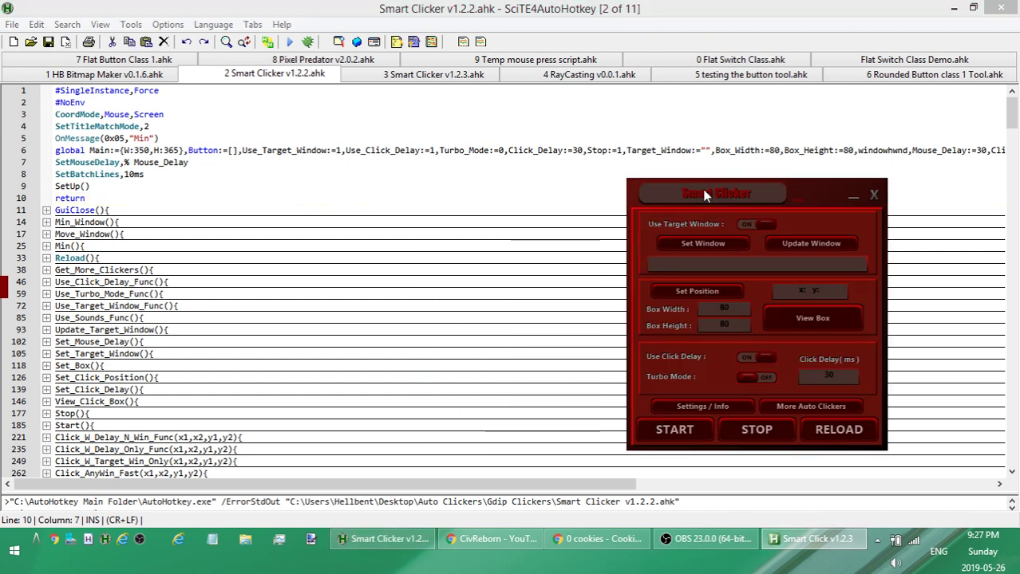
# Return to the Smart Clicker v1.2.3.ahk tab and scroll through the setup code around line 15.
pyautogui.click(440, 74)
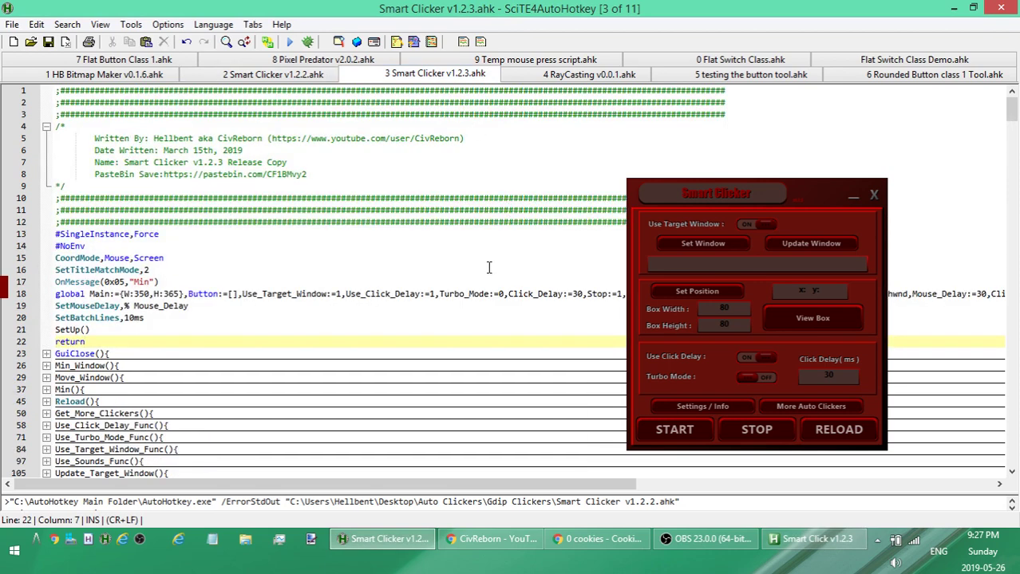
pyautogui.click(255, 259)
pyautogui.scroll(-5, 256, 266)
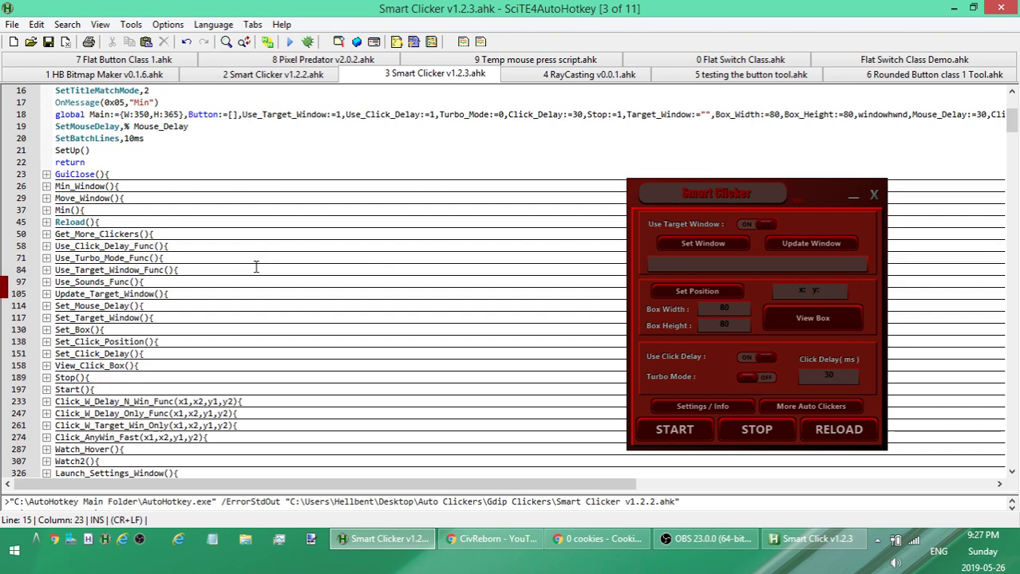
pyautogui.scroll(5, 259, 269)
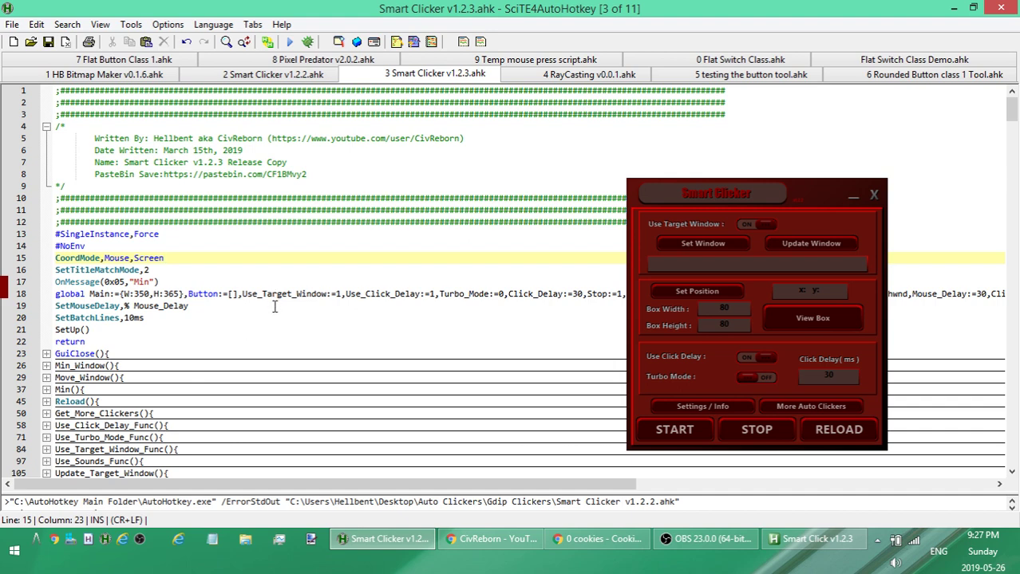
pyautogui.scroll(-4, 264, 313)
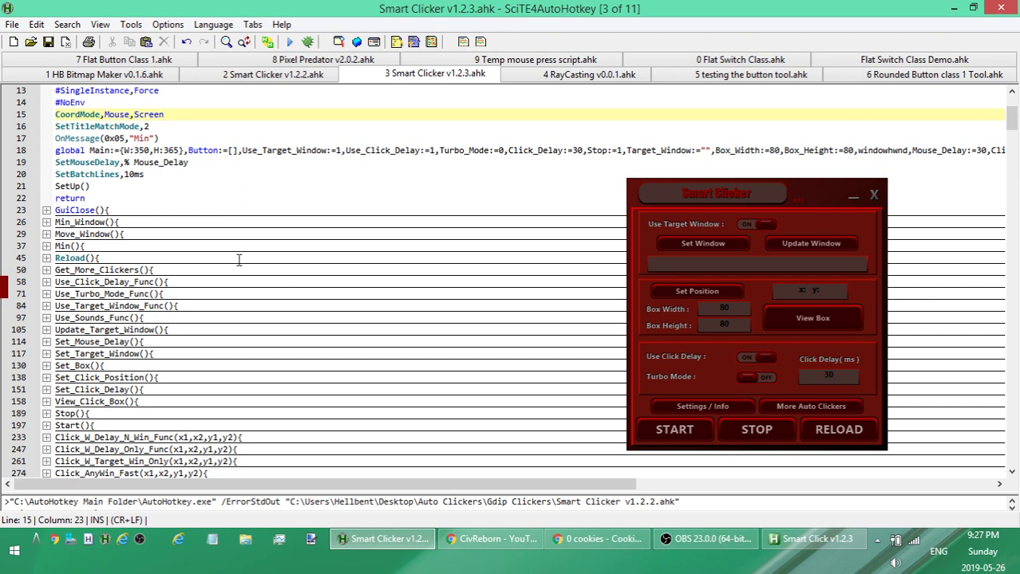
pyautogui.scroll(4, 295, 283)
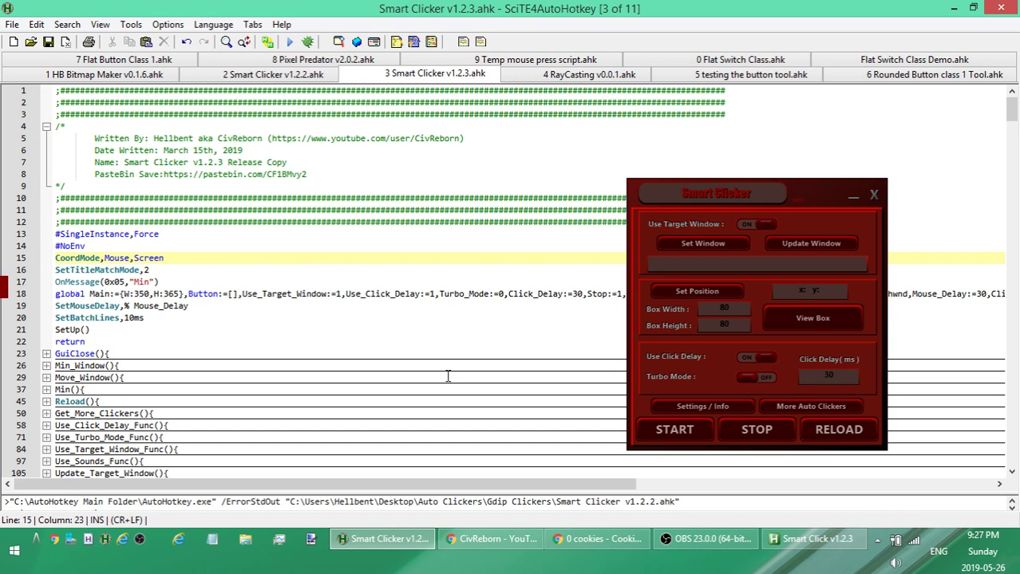
# Bring the Cookie Clicker Chrome window forward and drag the red clicker over the game's centre-left.
pyautogui.click(600, 540)
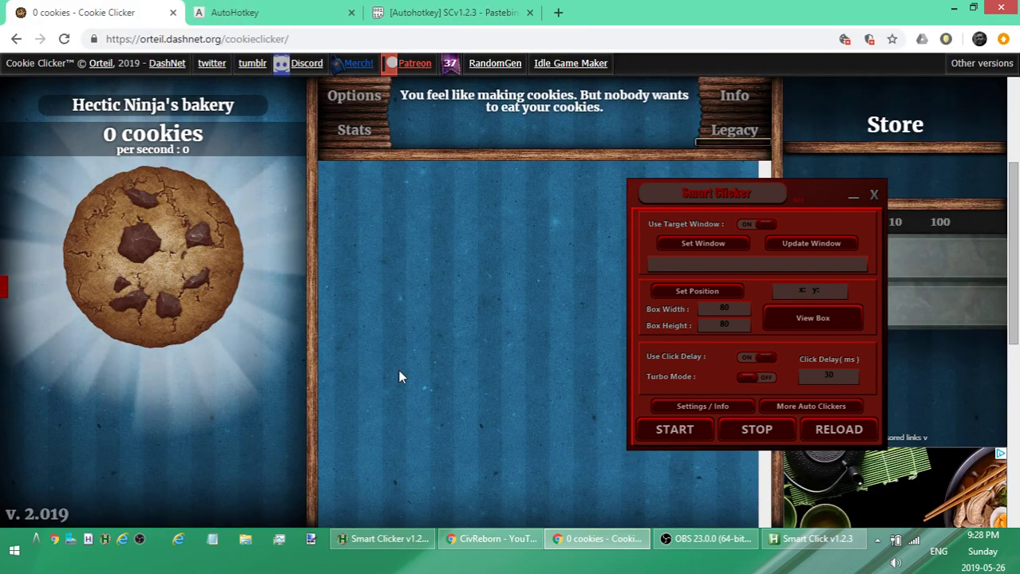
pyautogui.moveTo(737, 191); pyautogui.dragTo(460, 164)
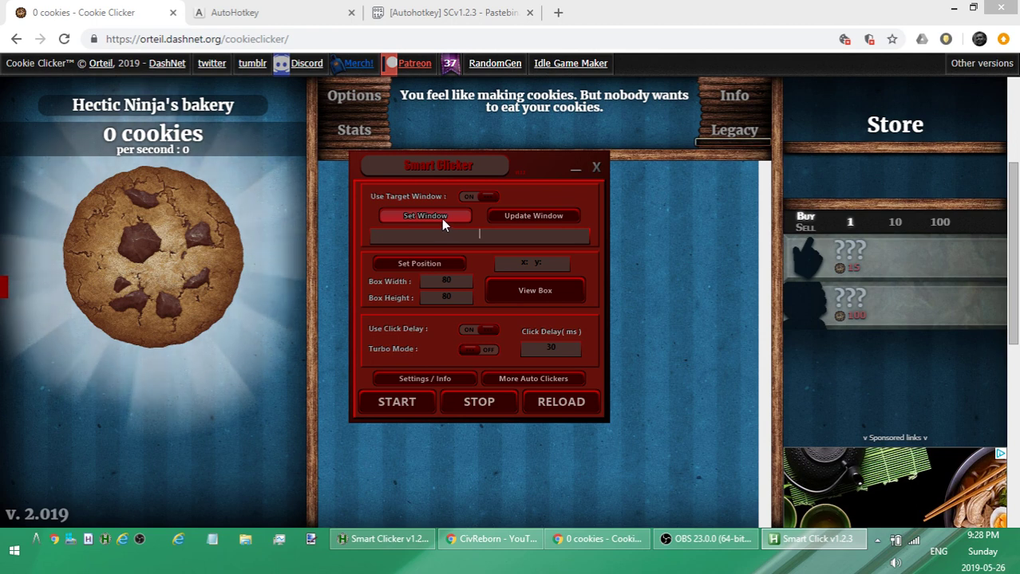
# Pick the Cookie Clicker Chrome window as the click target, then click the big cookie three times.
pyautogui.click(320, 252)
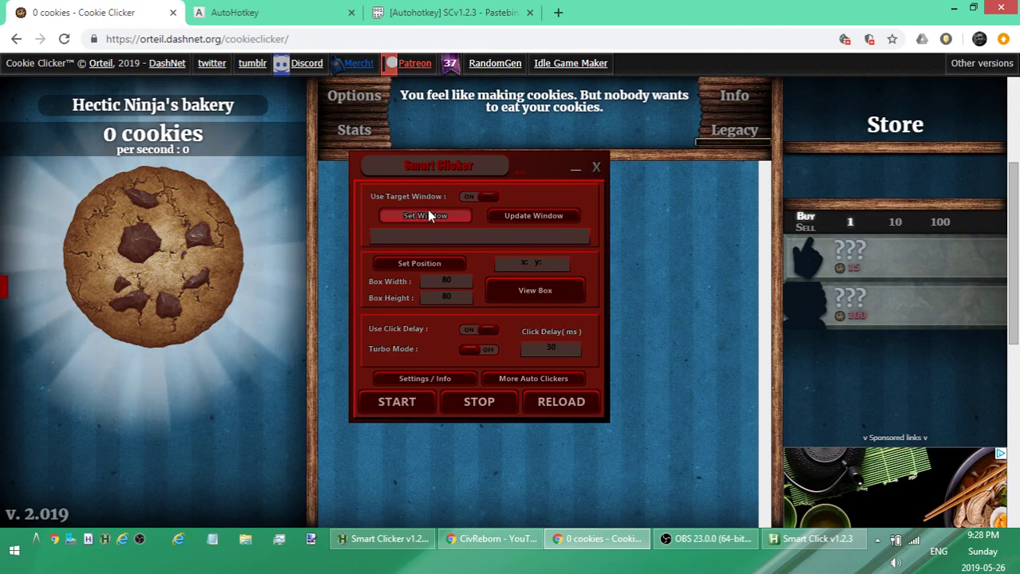
pyautogui.click(425, 216)
pyautogui.click(293, 272)
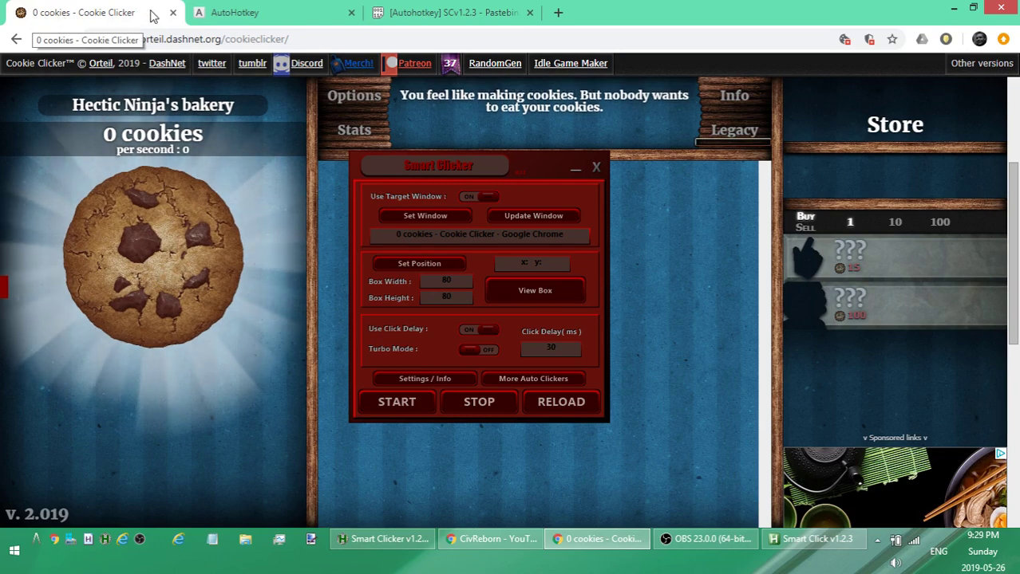
pyautogui.click(155, 249)
pyautogui.click(154, 249)
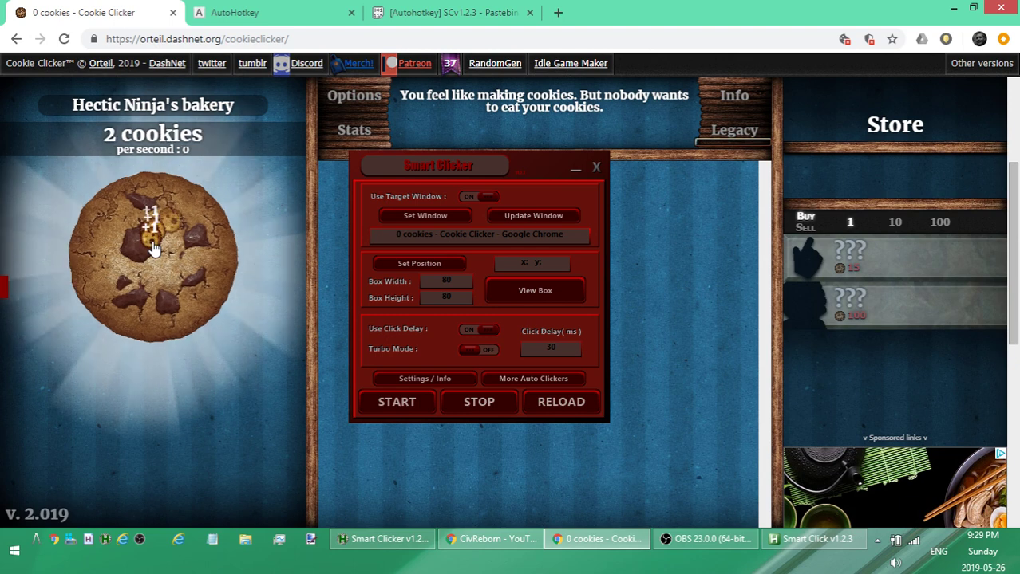
pyautogui.click(160, 263)
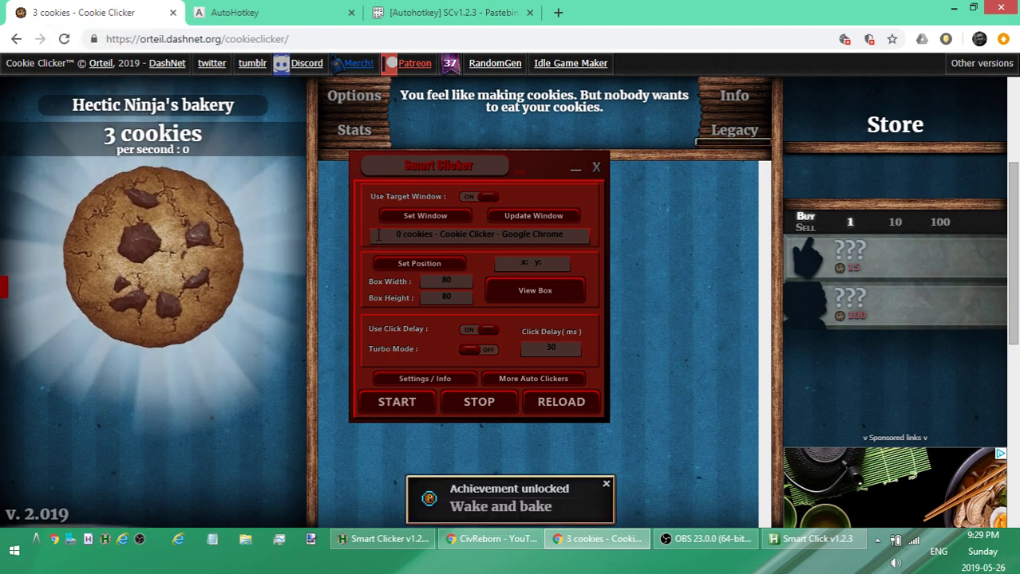
# Trim '0 cookies - ' so the target reads 'Cookie Clicker - Google Chrome', and update it.
pyautogui.moveTo(397, 234); pyautogui.dragTo(446, 263)
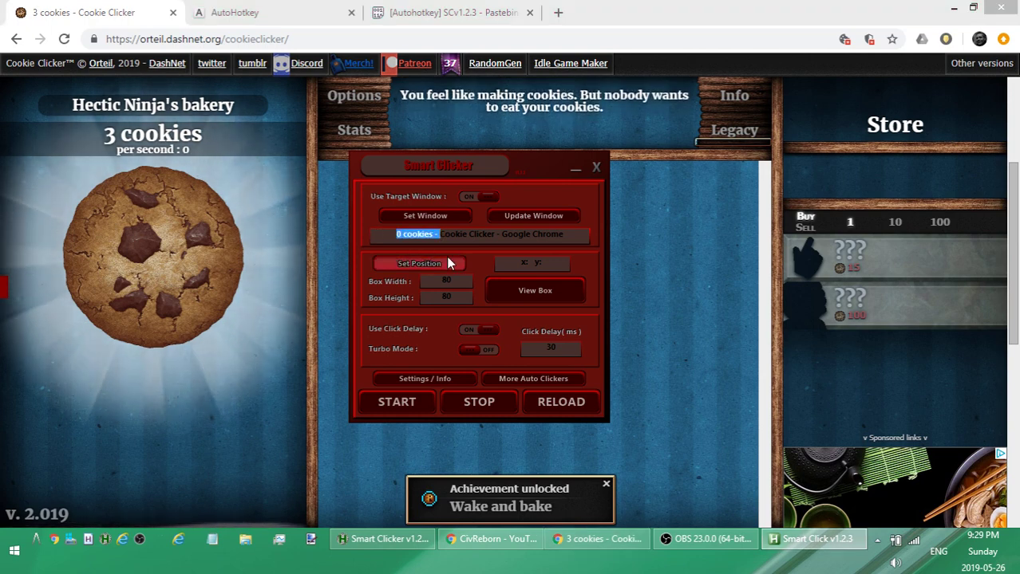
pyautogui.press('BackSpace')
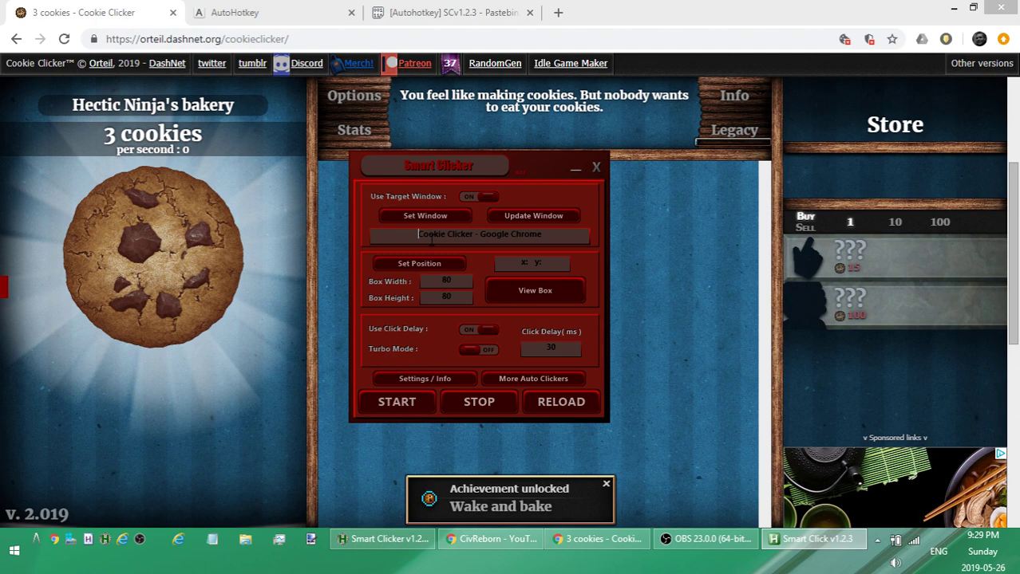
pyautogui.moveTo(417, 233); pyautogui.dragTo(571, 237)
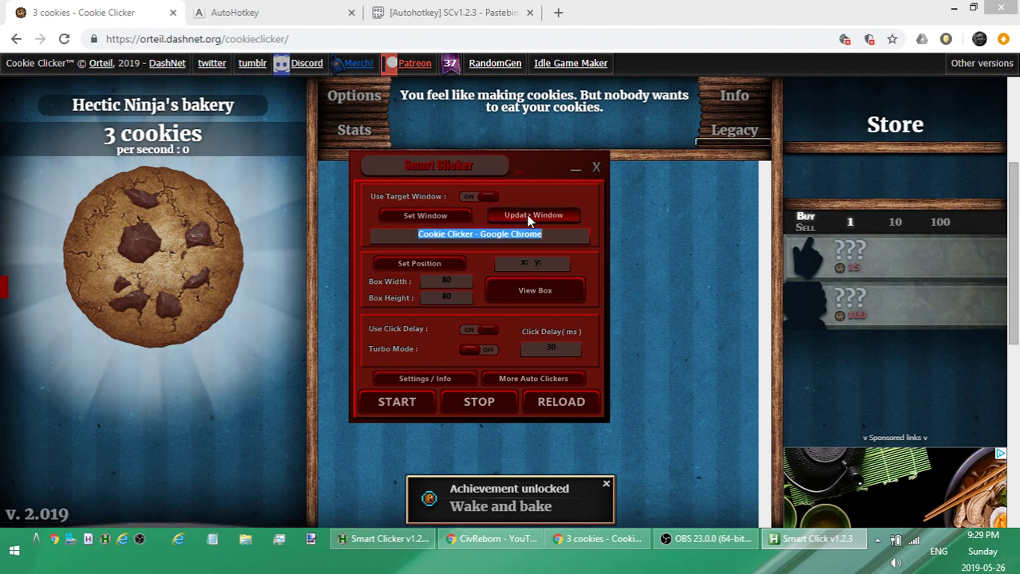
pyautogui.click(72, 16)
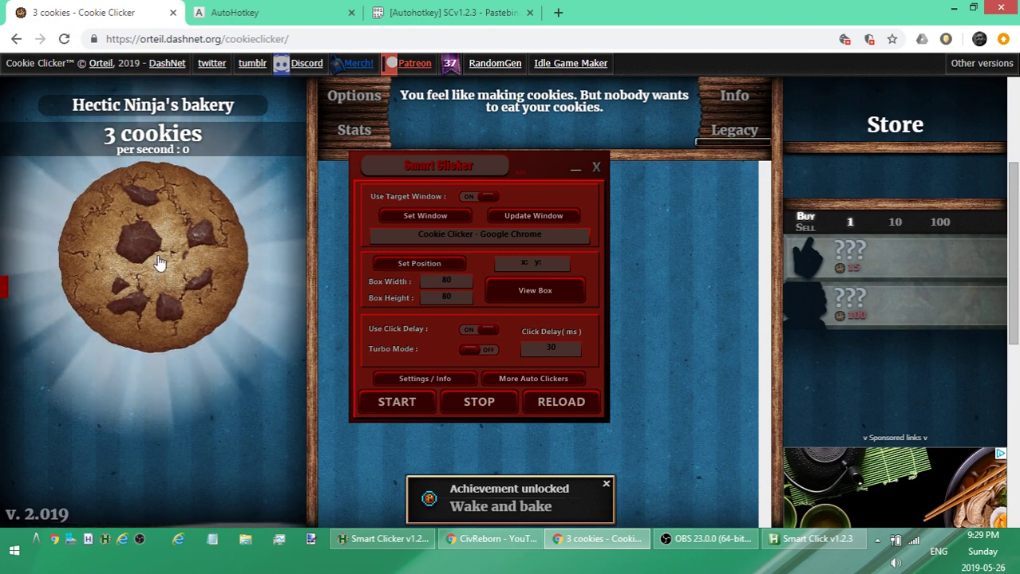
# Click the big cookie a few times, then record the click position at x: 205 y: 338.
pyautogui.click(157, 261)
pyautogui.click(156, 261)
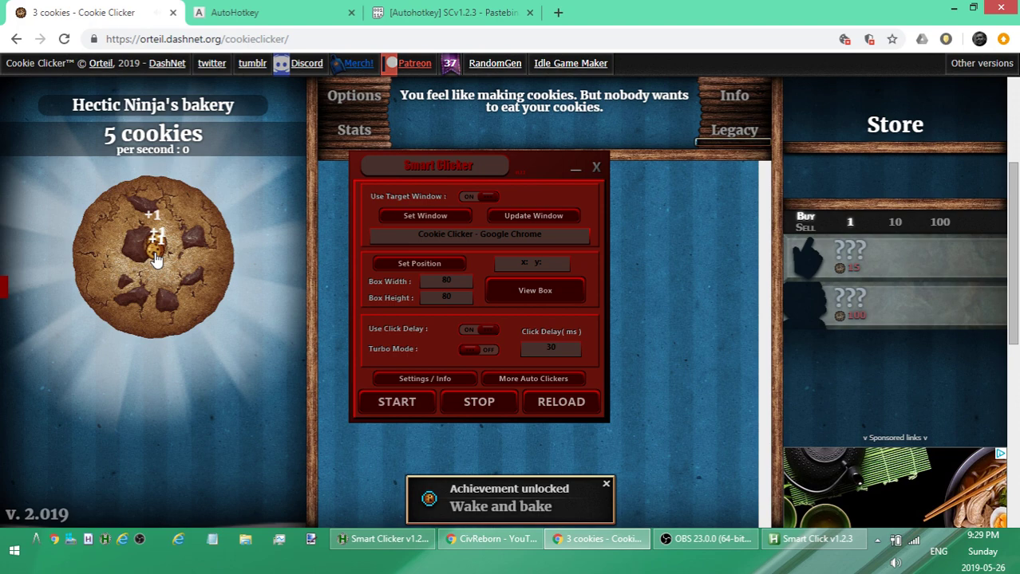
pyautogui.click(156, 261)
pyautogui.click(417, 263)
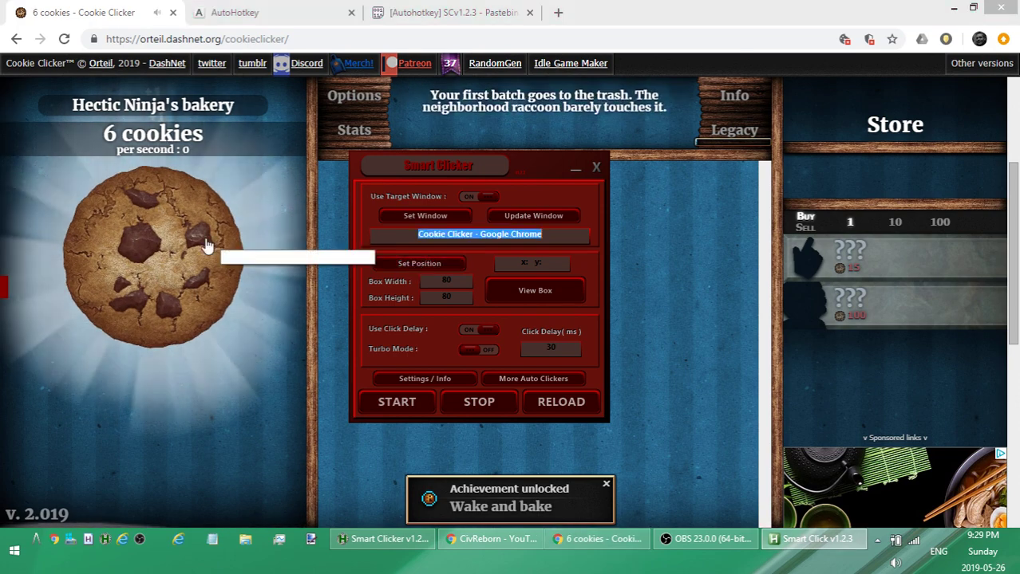
pyautogui.click(162, 269)
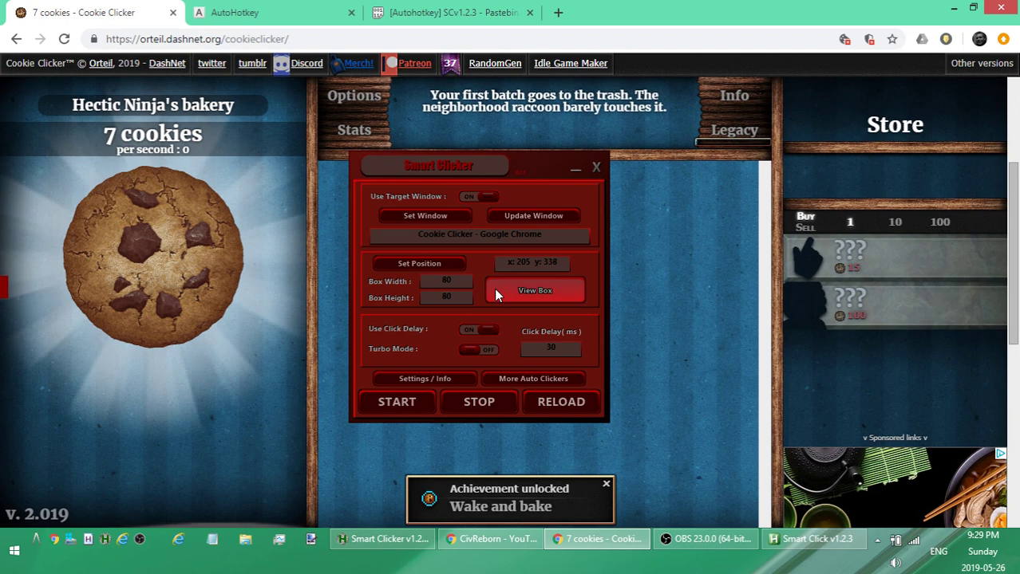
pyautogui.click(457, 285)
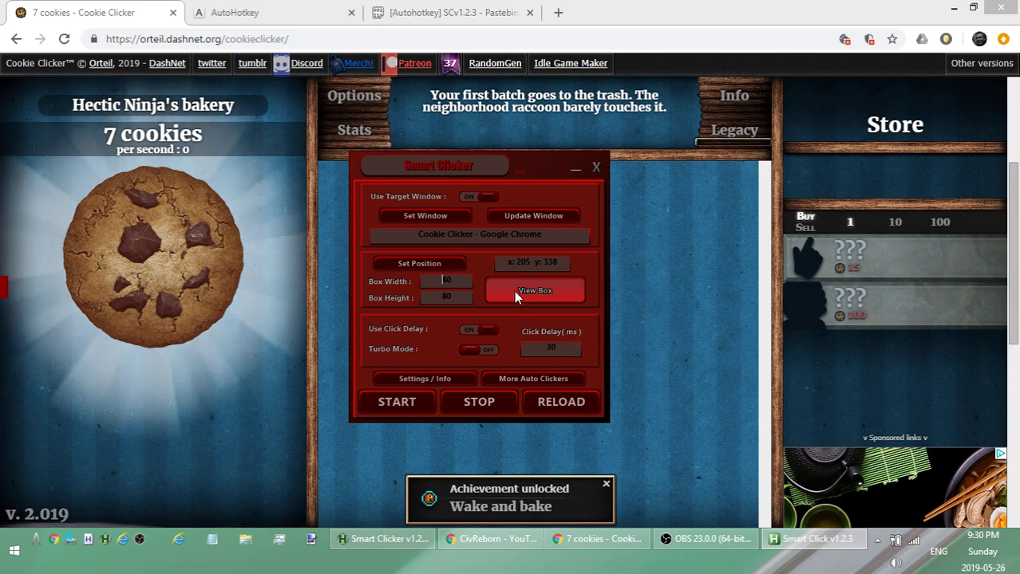
pyautogui.click(518, 290)
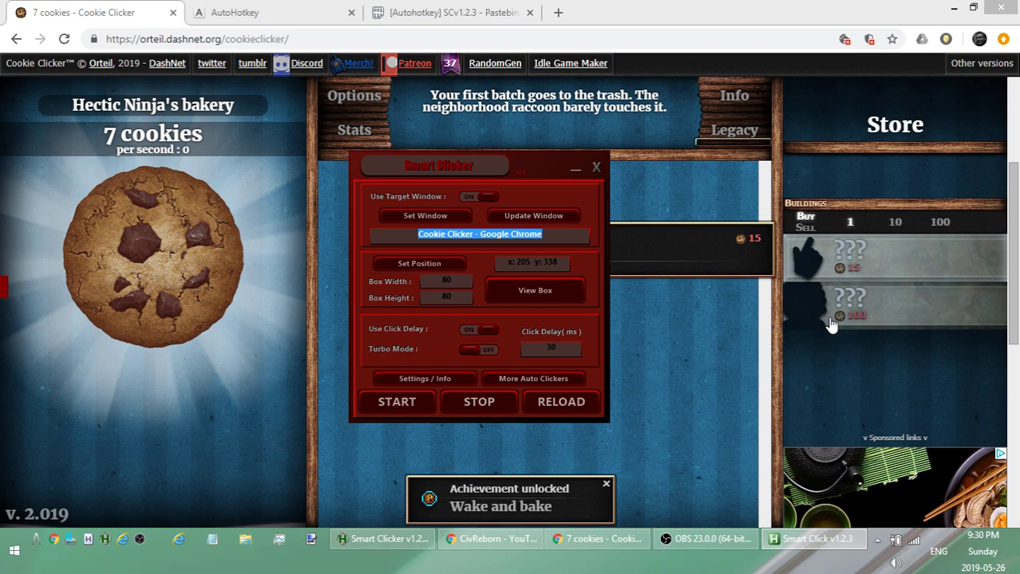
# Toggle Use Click Delay off and back on, and change the Click Delay from 30 to 50 ms.
pyautogui.click(634, 379)
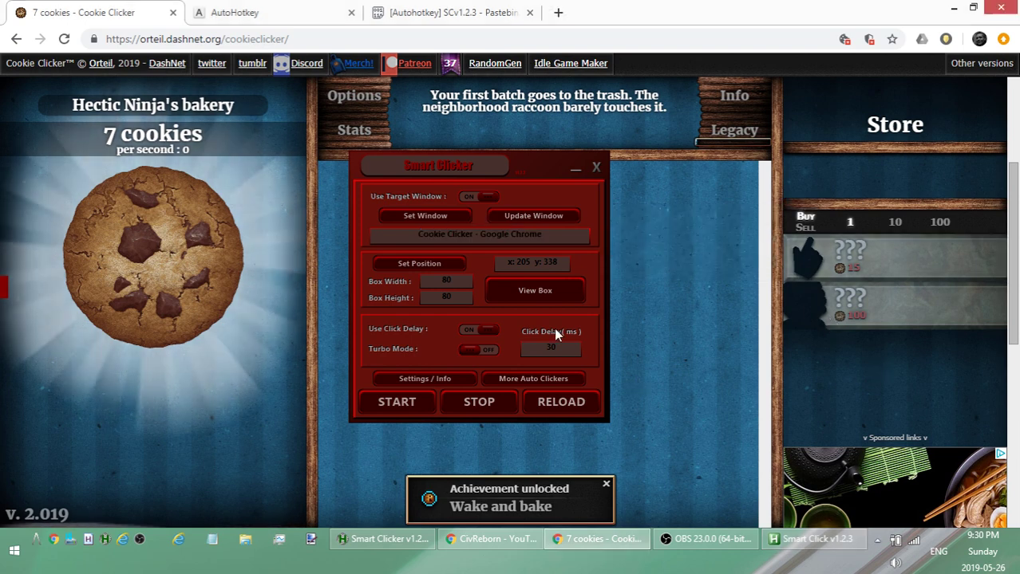
pyautogui.click(395, 328)
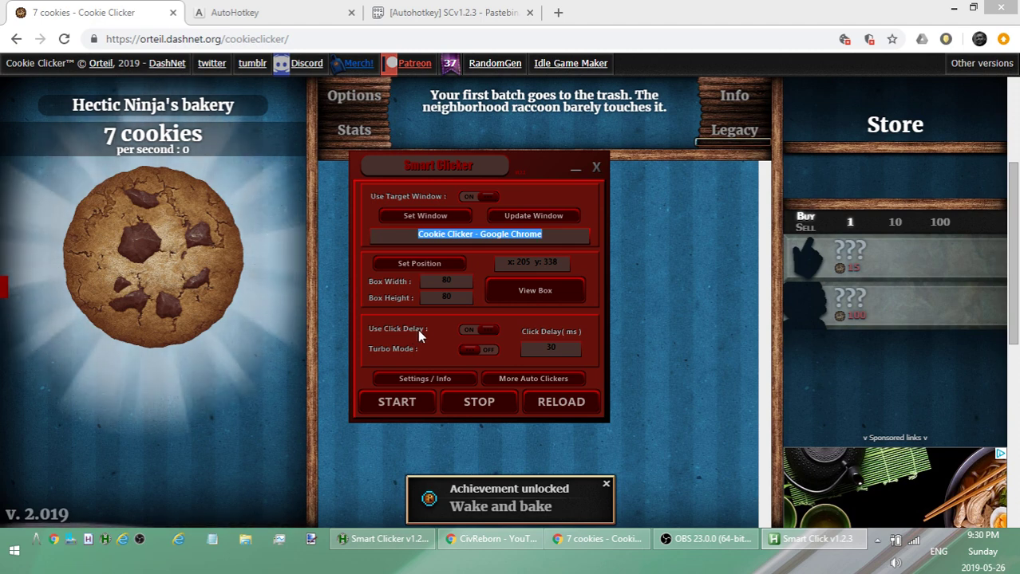
pyautogui.click(483, 330)
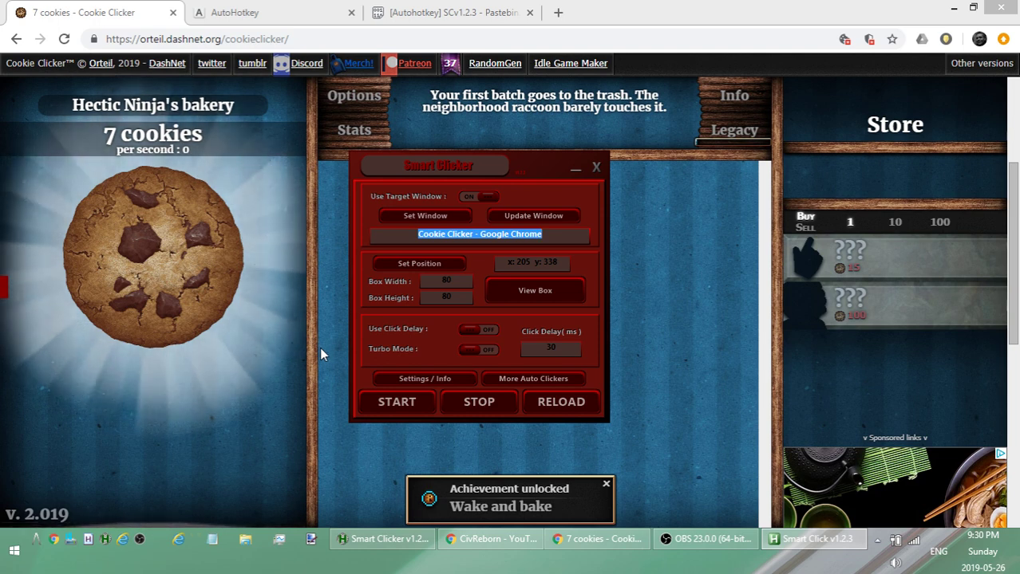
pyautogui.click(475, 328)
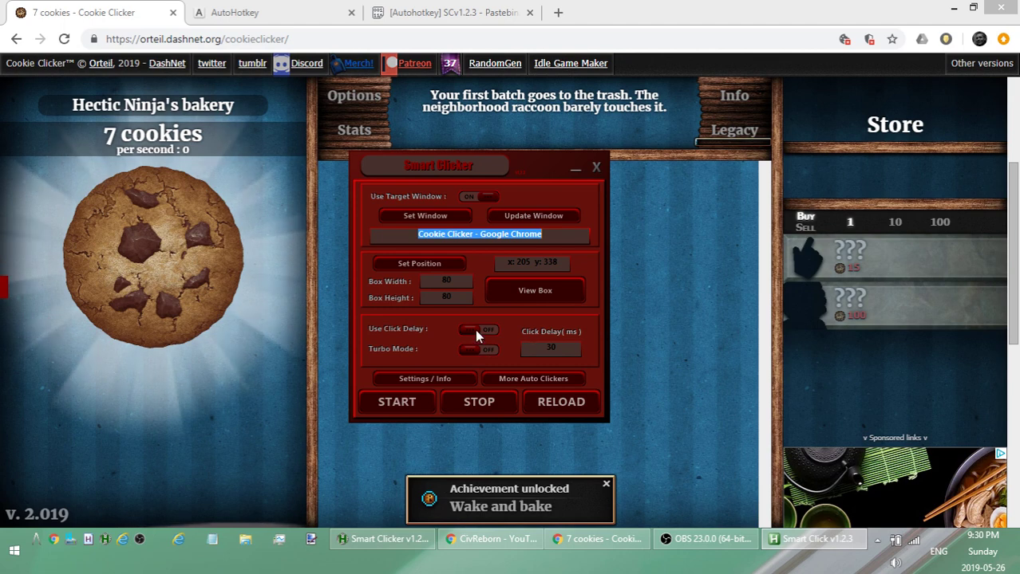
pyautogui.click(568, 350)
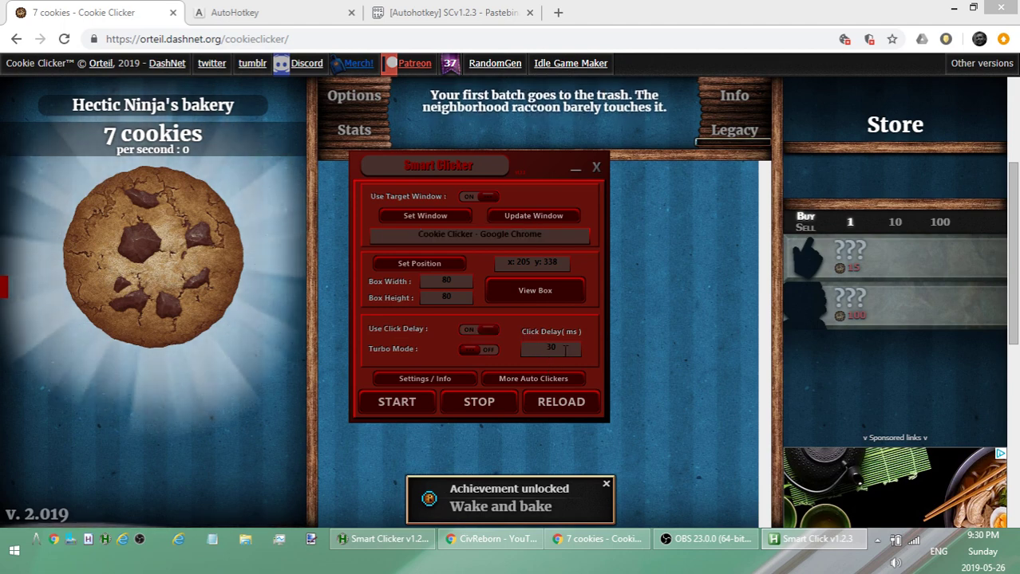
pyautogui.doubleClick(552, 349)
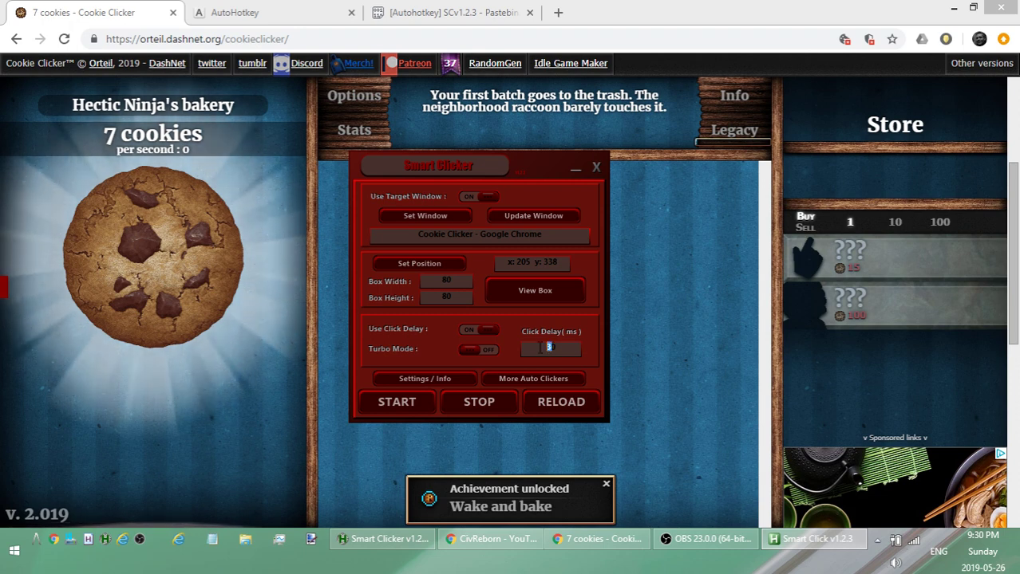
pyautogui.write('50')
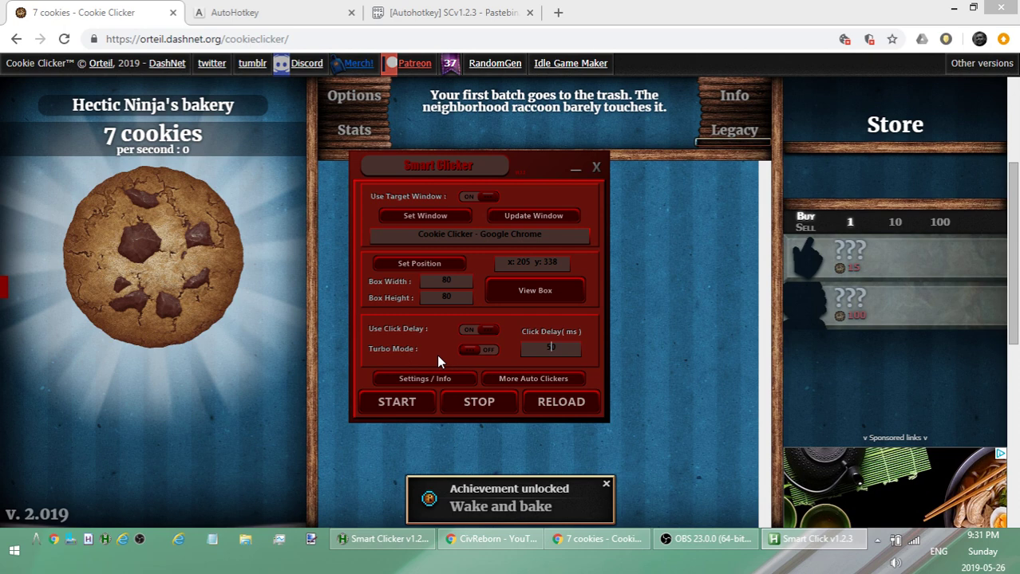
# Toggle Click Delay and Turbo Mode, ending with delay on and turbo off, then open Settings / Info.
pyautogui.click(487, 329)
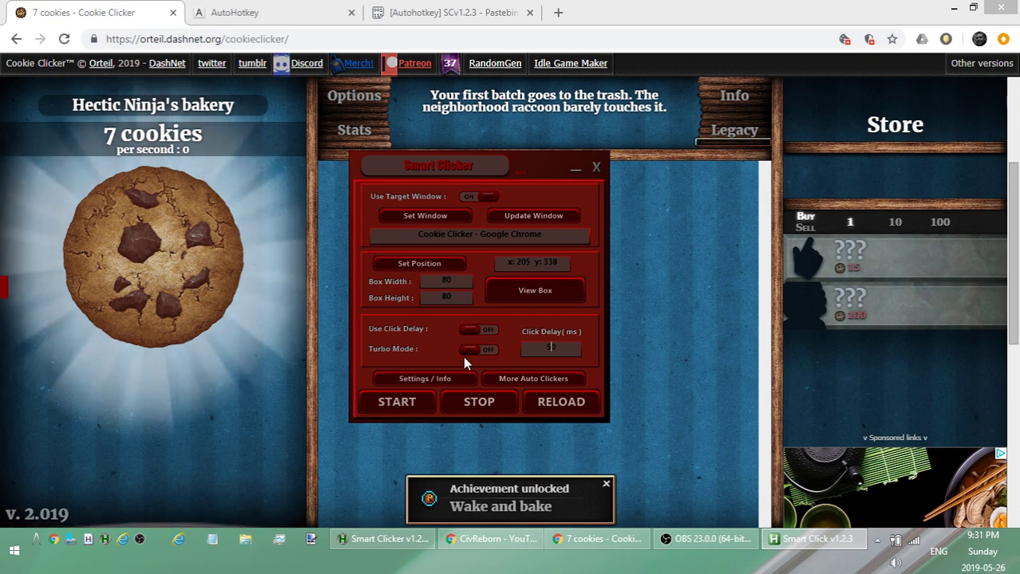
pyautogui.click(473, 351)
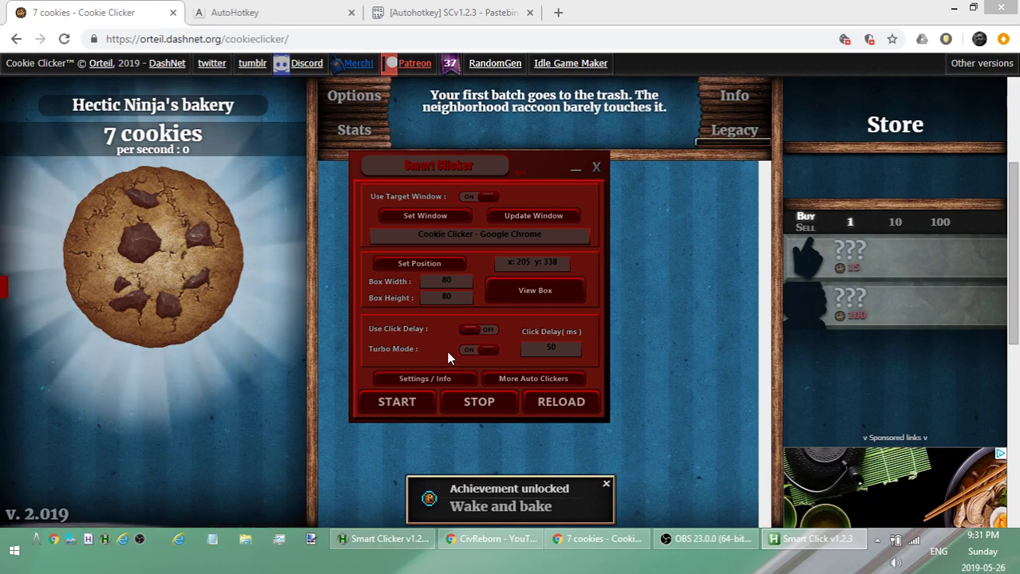
pyautogui.click(478, 329)
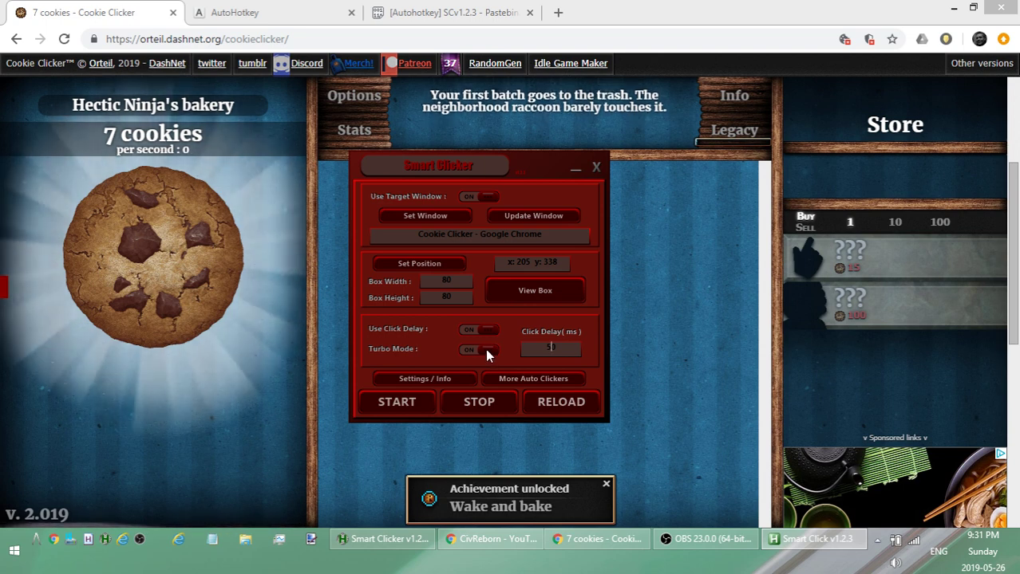
pyautogui.click(486, 350)
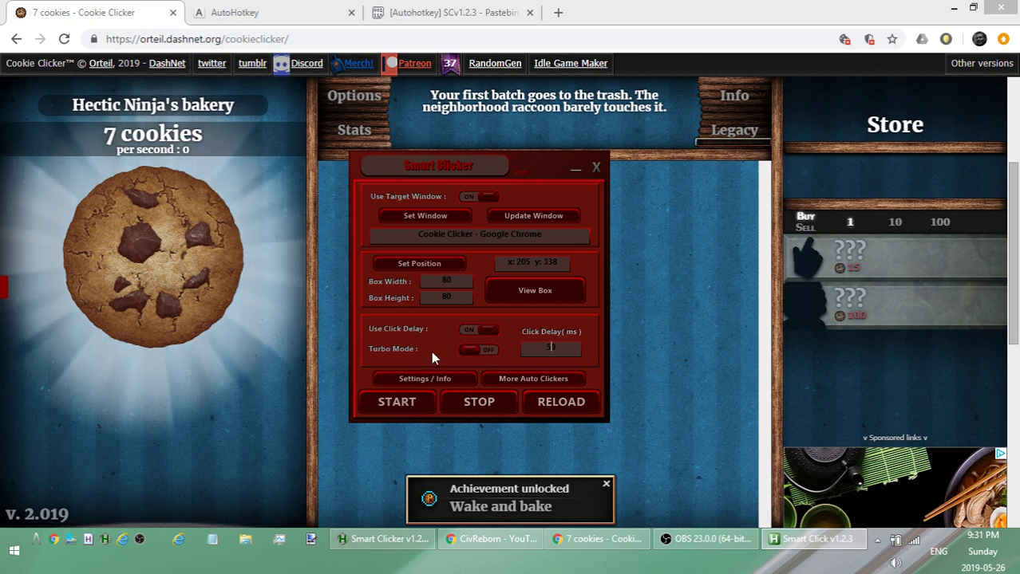
pyautogui.click(431, 378)
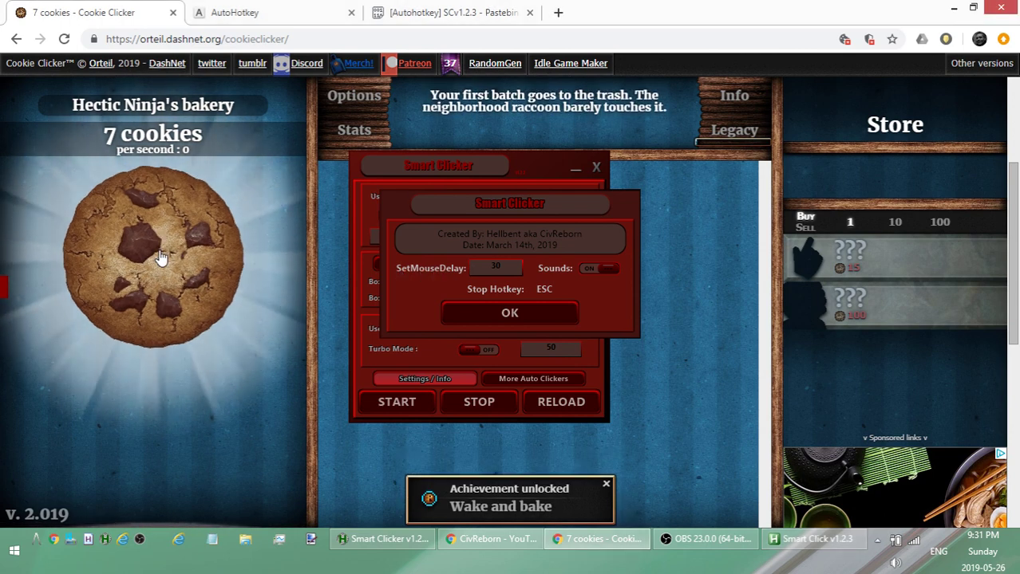
# Retype SetMouseDelay as 30, switch Sounds to OFF, and confirm the dialog with OK.
pyautogui.moveTo(162, 258); pyautogui.dragTo(165, 240)
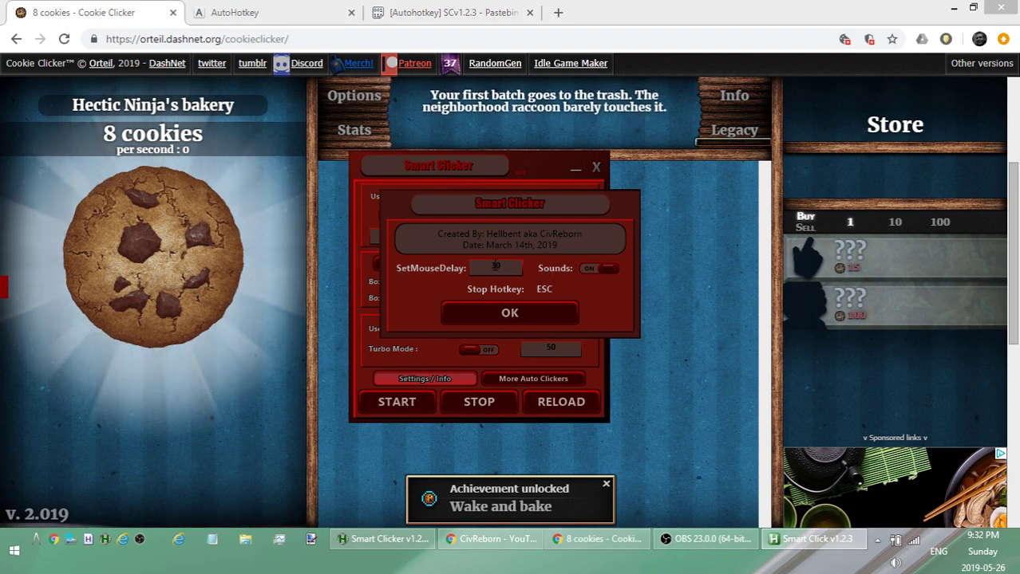
pyautogui.doubleClick(495, 266)
pyautogui.press('BackSpace')
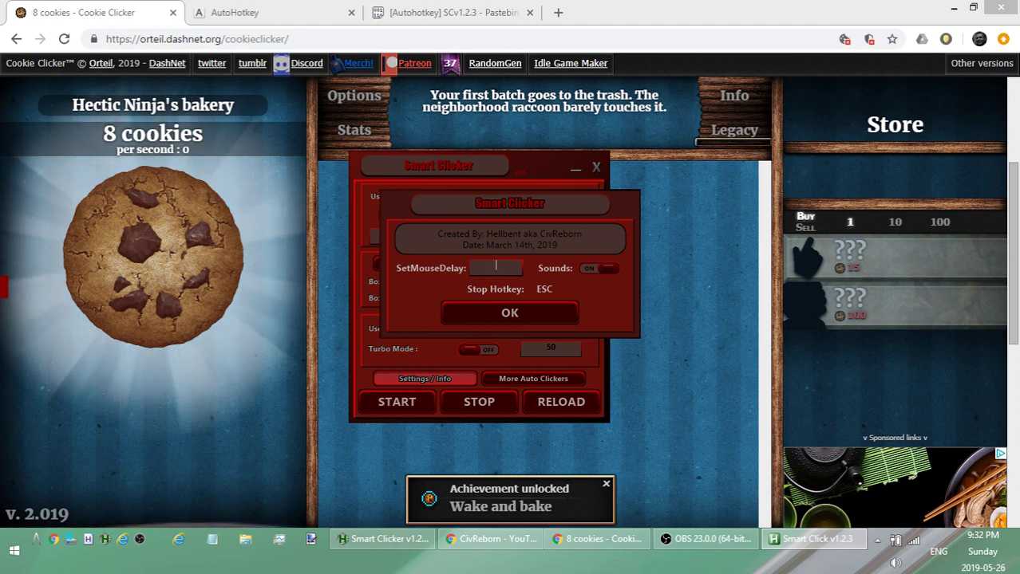
pyautogui.write('30')
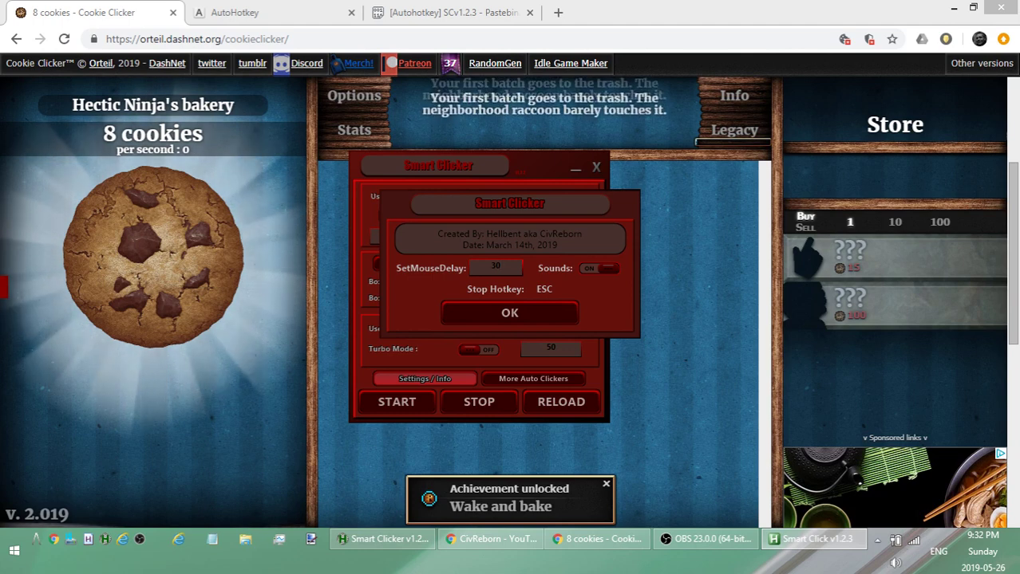
pyautogui.click(607, 271)
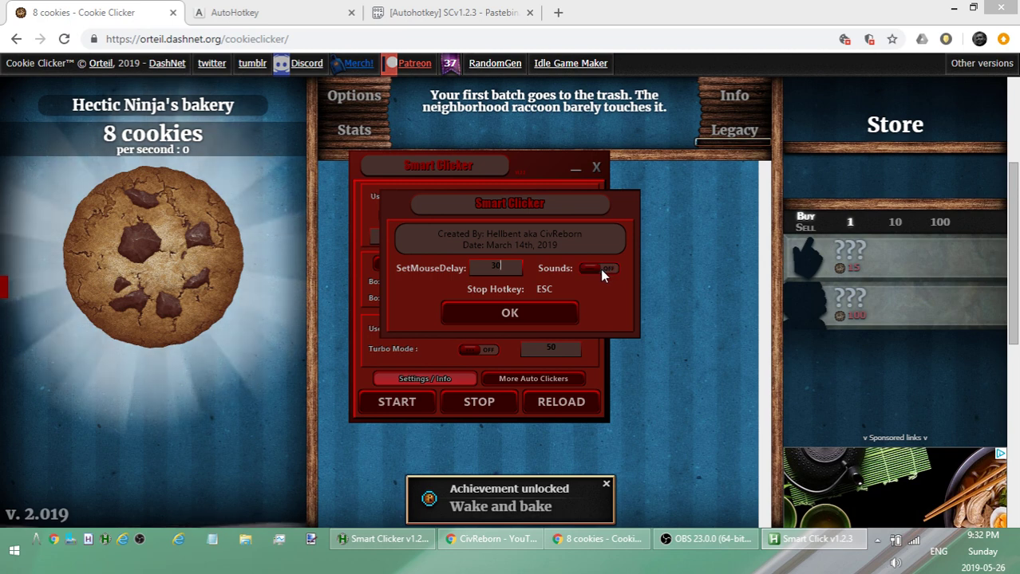
pyautogui.click(502, 315)
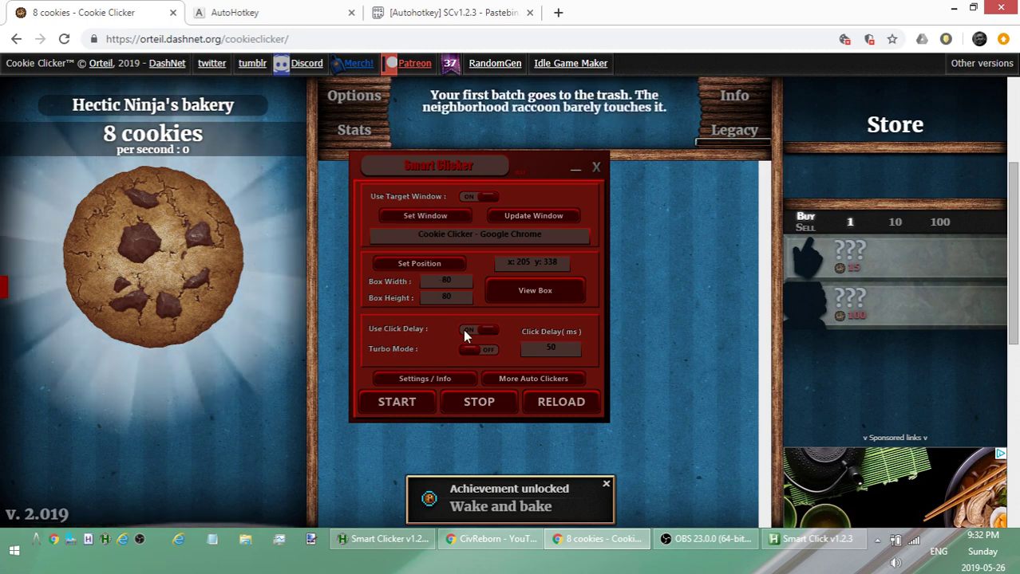
# Start the auto-clicker, click the big cookie by hand, and buy the first Cursor in the Store.
pyautogui.click(400, 399)
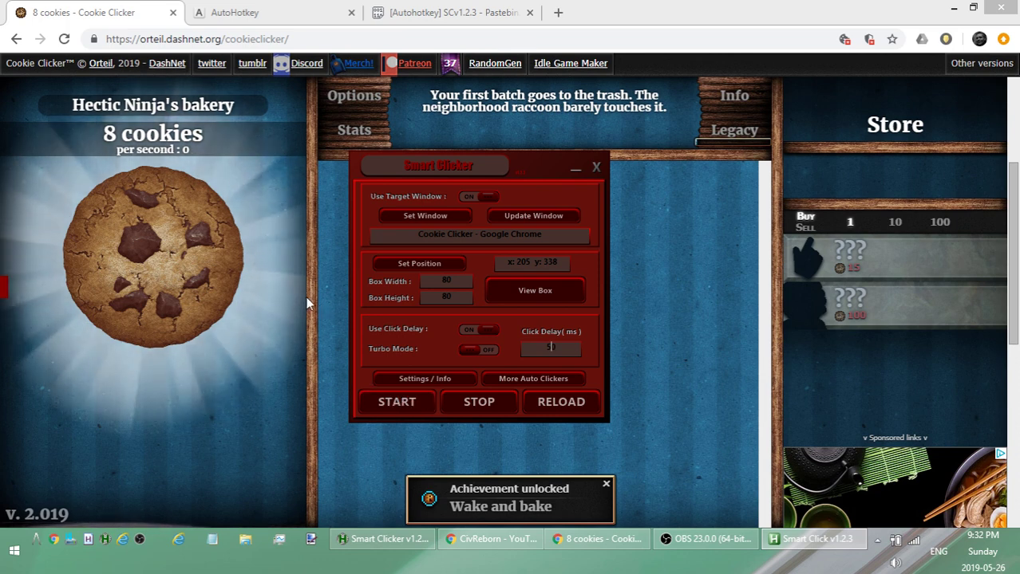
pyautogui.click(156, 260)
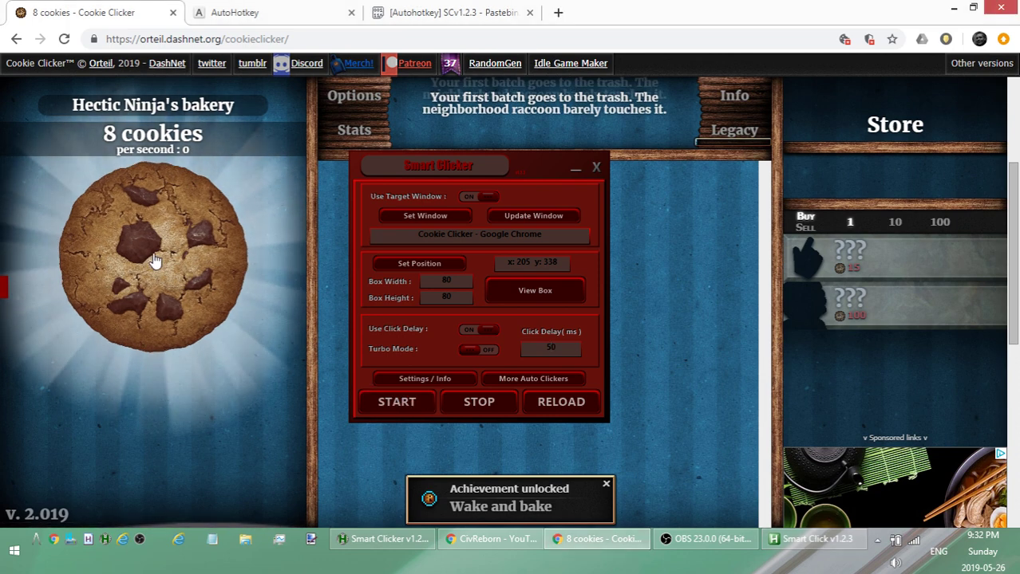
pyautogui.click(155, 259)
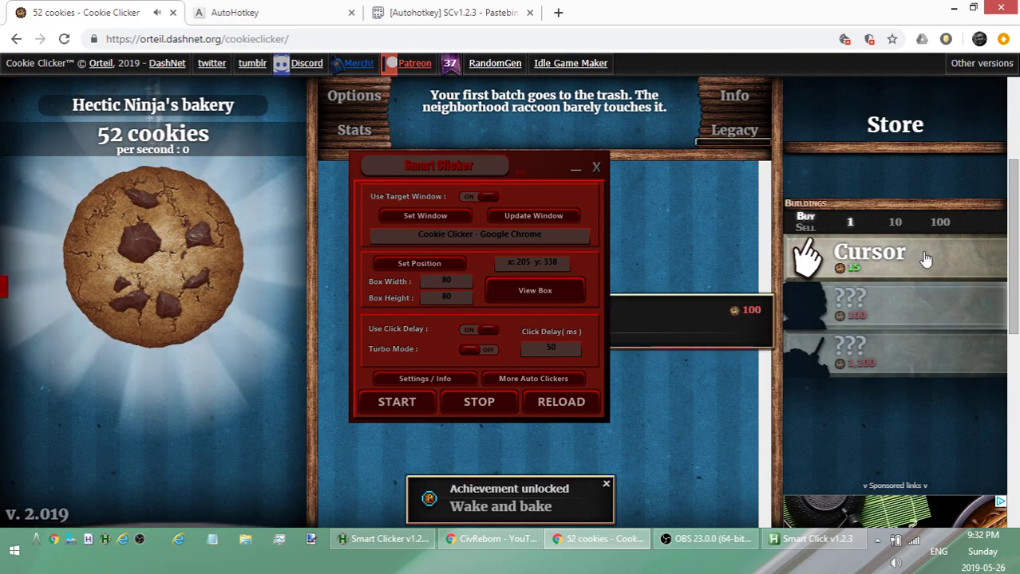
pyautogui.click(925, 260)
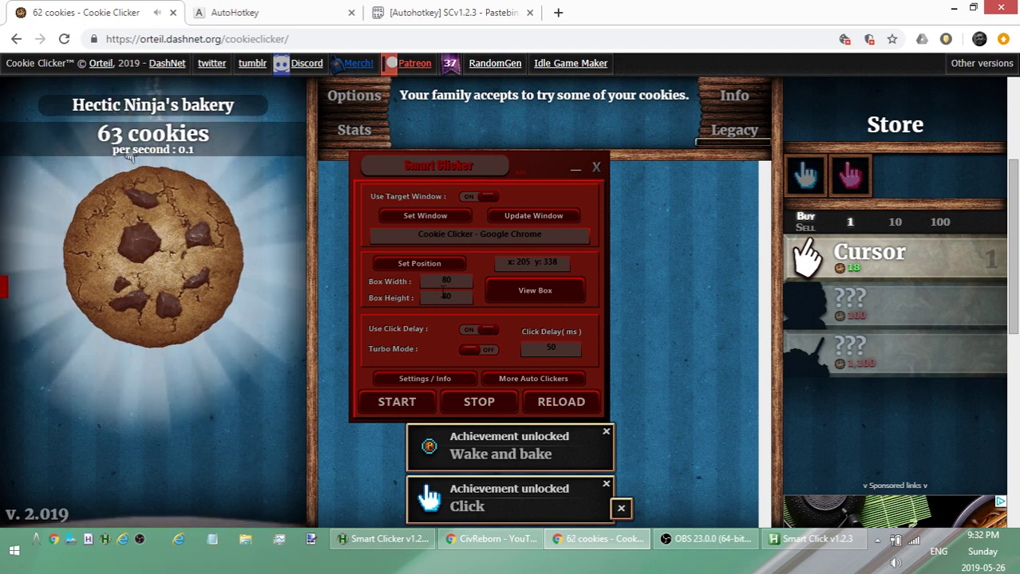
# Enlarge the click box to width 959 and height 999, then start auto-clicking.
pyautogui.click(443, 281)
pyautogui.write('1')
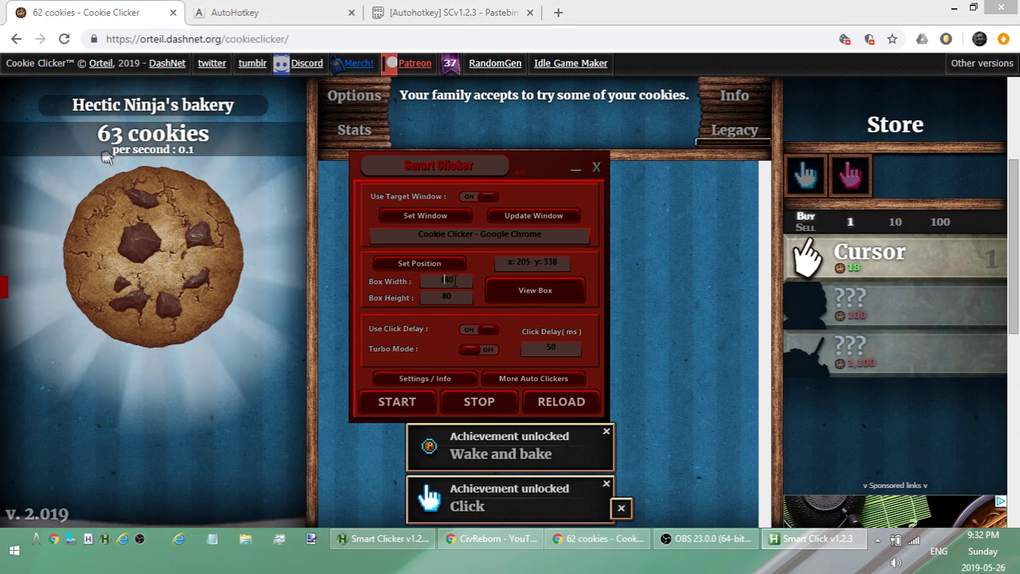
pyautogui.doubleClick(445, 280)
pyautogui.write('95')
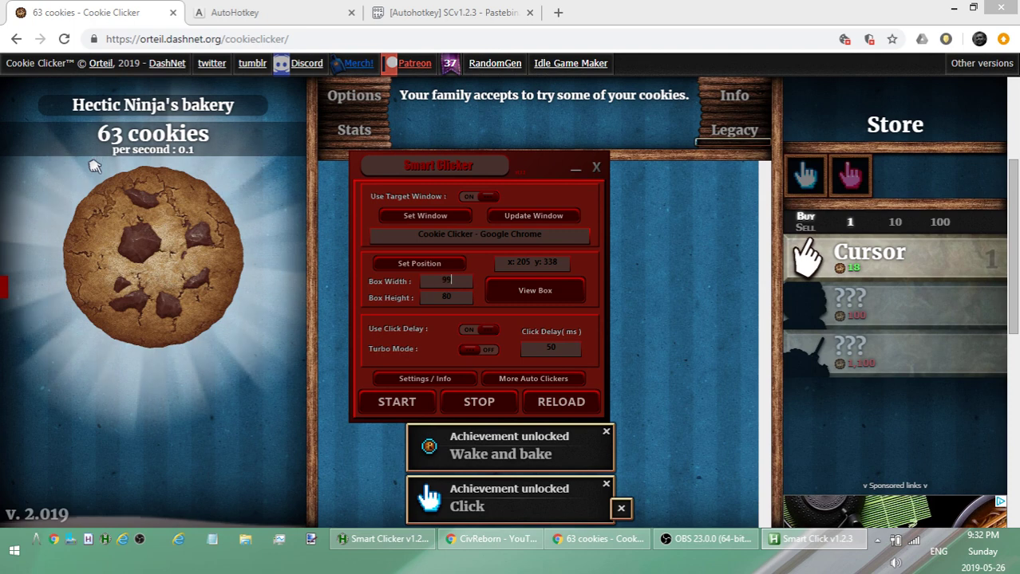
pyautogui.write('9')
pyautogui.doubleClick(433, 298)
pyautogui.write('99')
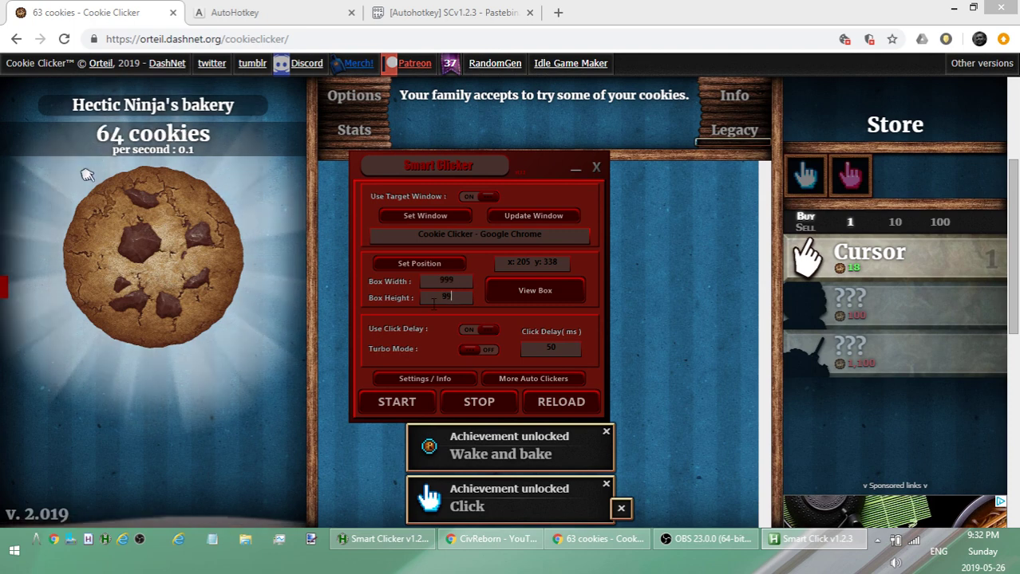
pyautogui.write('9')
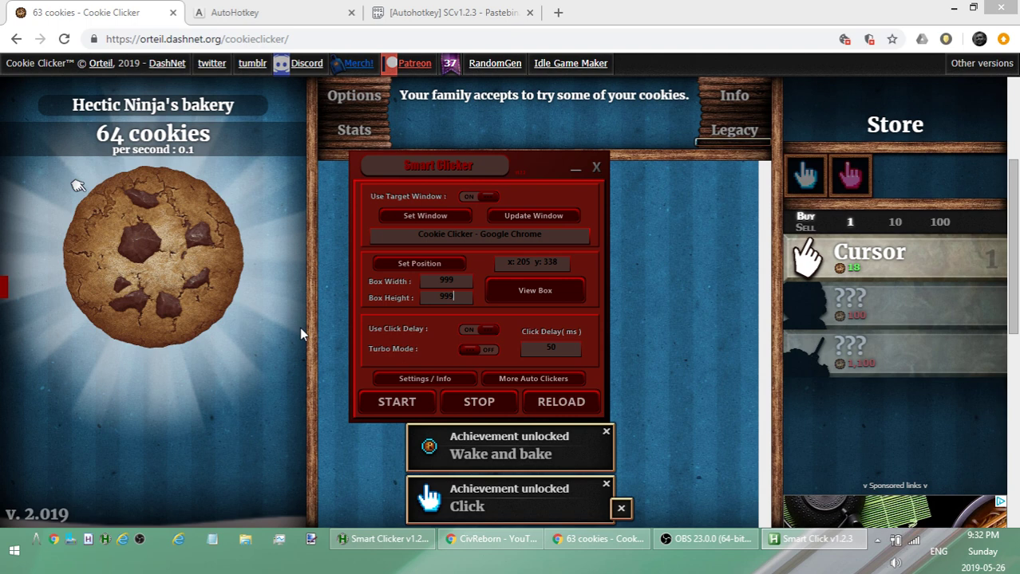
pyautogui.click(381, 404)
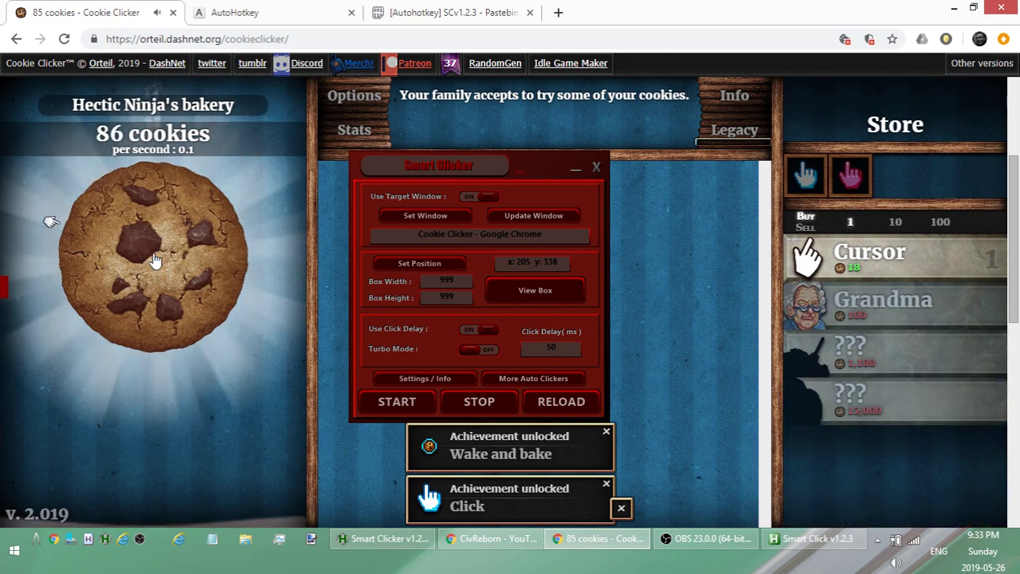
# Open and close Settings / Info, reset Box Width and Box Height to 80, and close Smart Clicker.
pyautogui.click(422, 380)
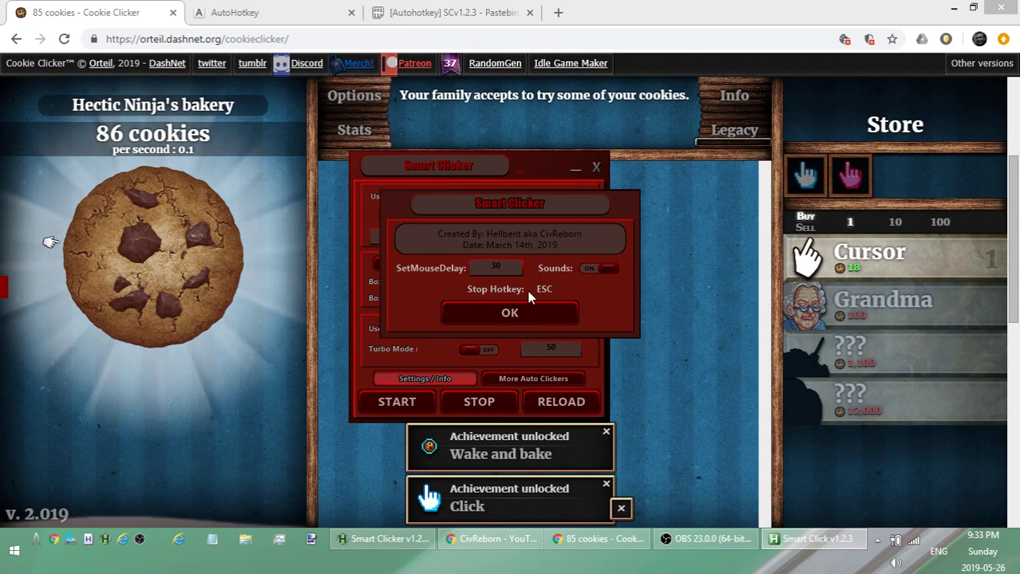
pyautogui.click(508, 313)
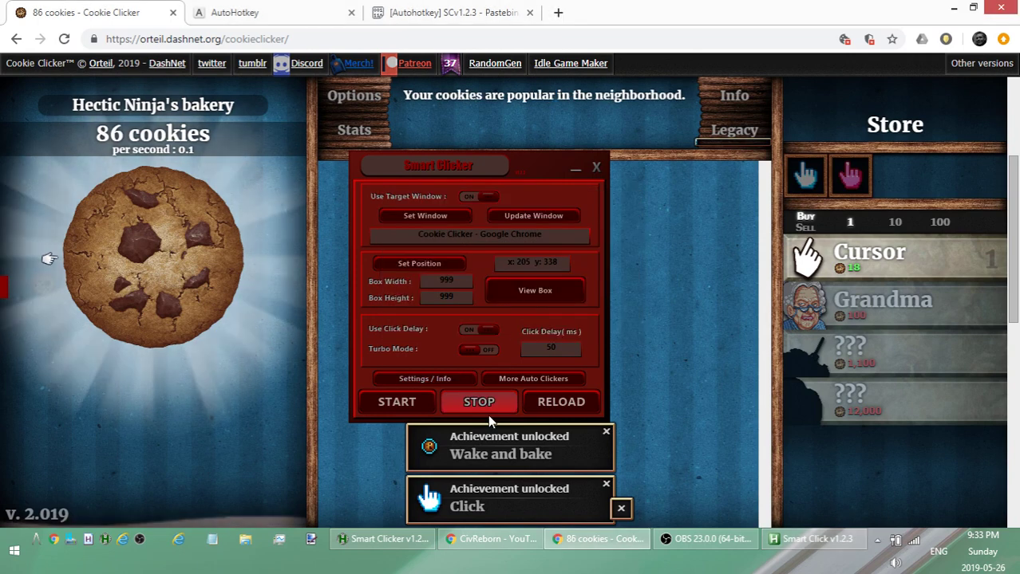
pyautogui.doubleClick(446, 280)
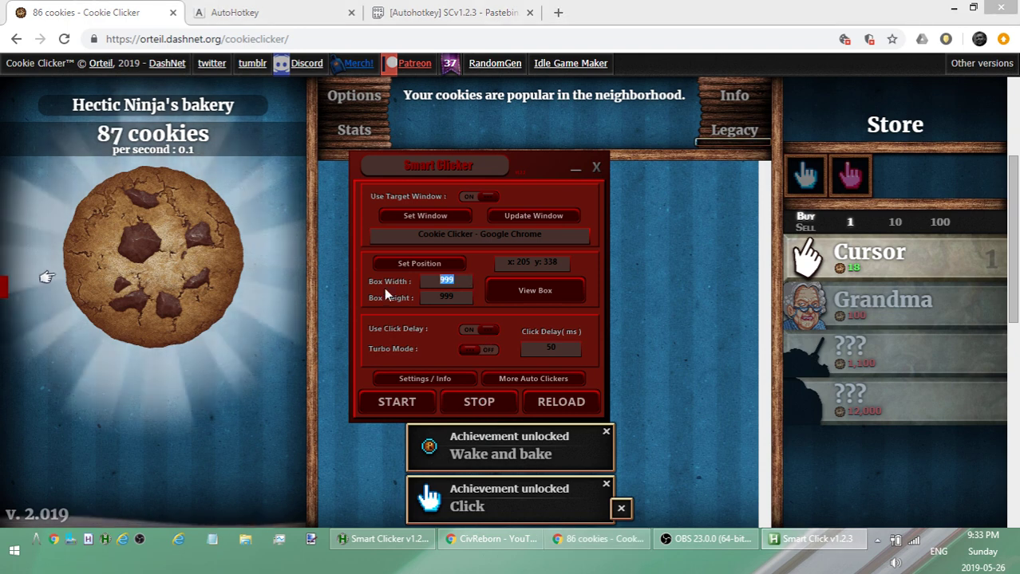
pyautogui.write('80')
pyautogui.press('Tab')
pyautogui.write('80')
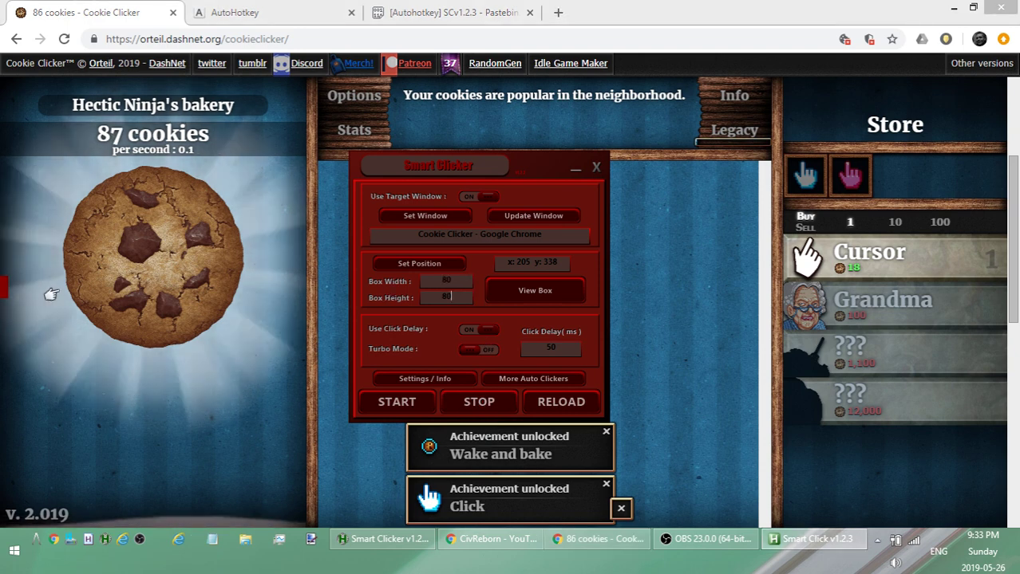
pyautogui.click(595, 167)
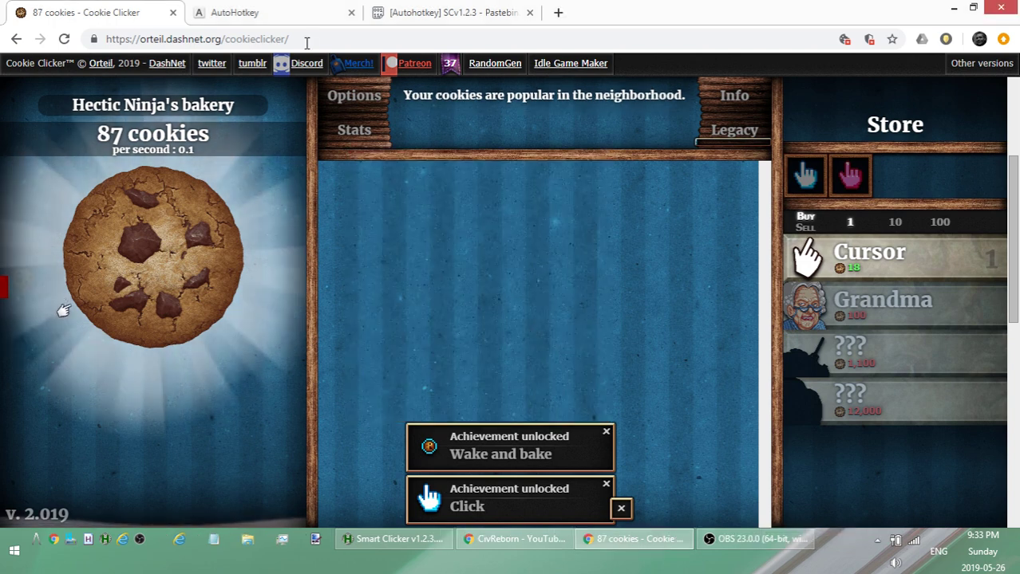
# Move from Cookie Clicker to the AutoHotkey tab and return to the autohotkey.com homepage.
pyautogui.hotkey('ctrl', 'Tab')
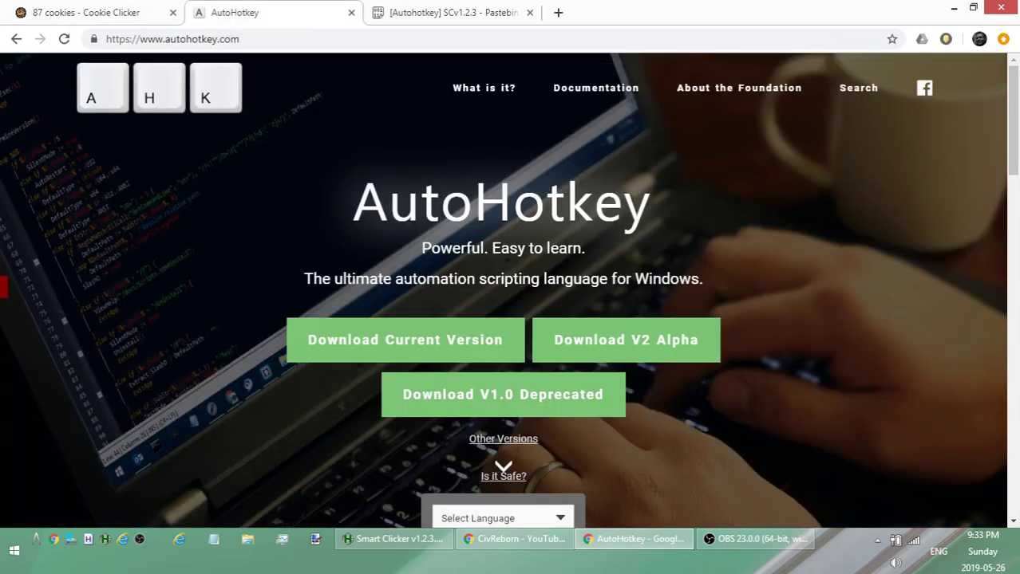
pyautogui.click(16, 39)
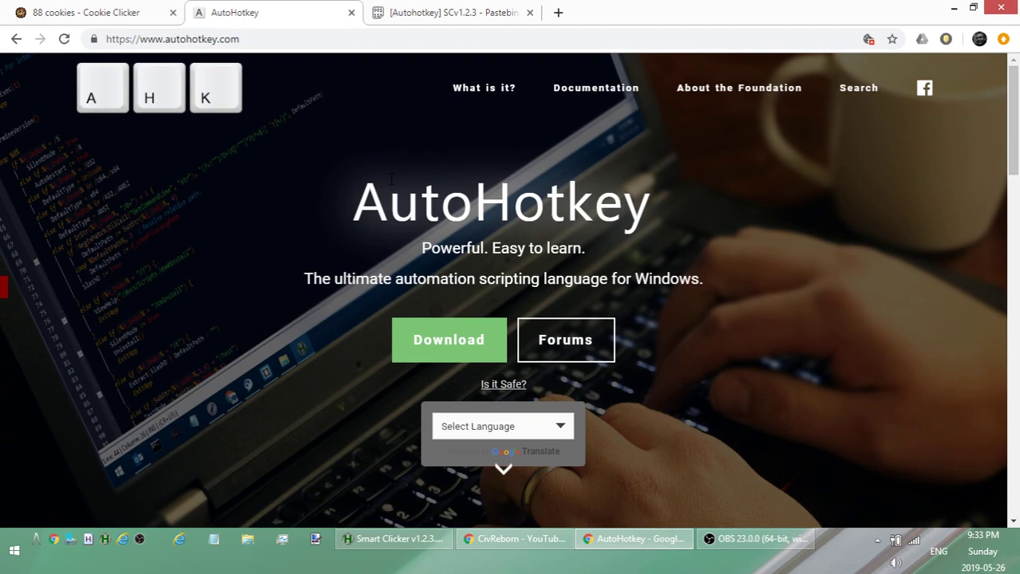
# Minimize Chrome and the editor, then create a new AutoHotkey script named sma on the desktop.
pyautogui.click(952, 14)
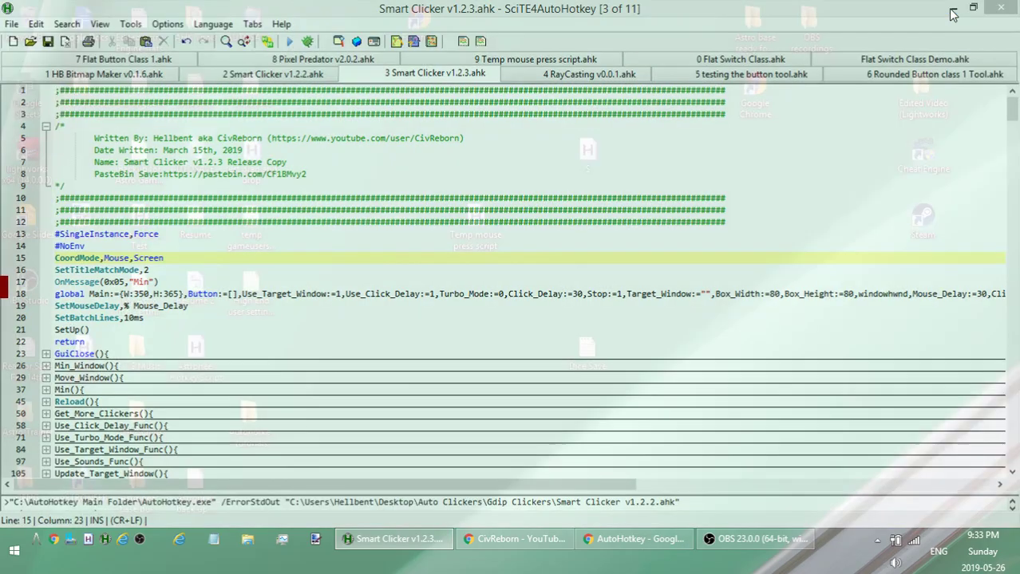
pyautogui.click(952, 15)
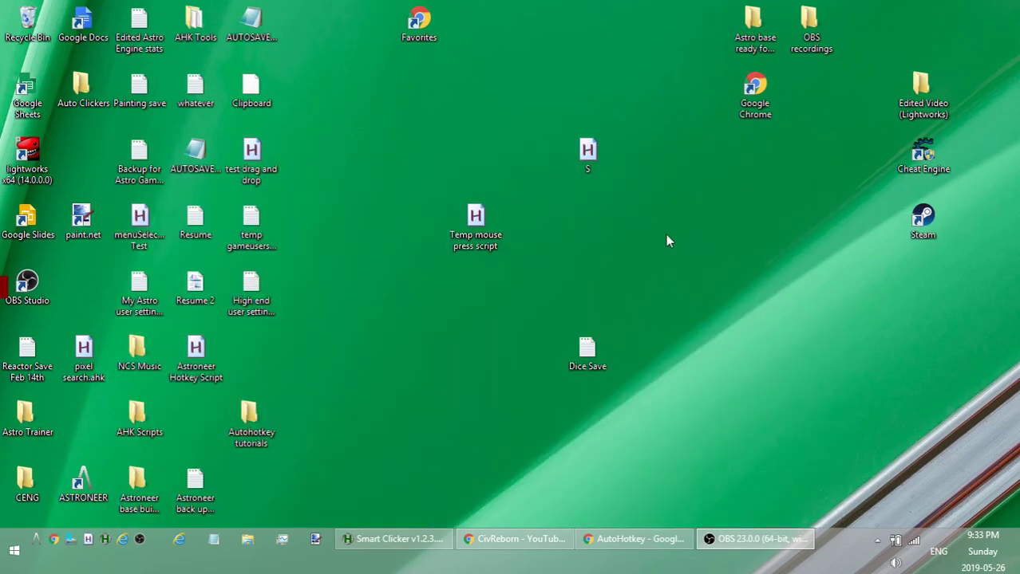
pyautogui.rightClick(667, 237)
pyautogui.moveTo(740, 393)
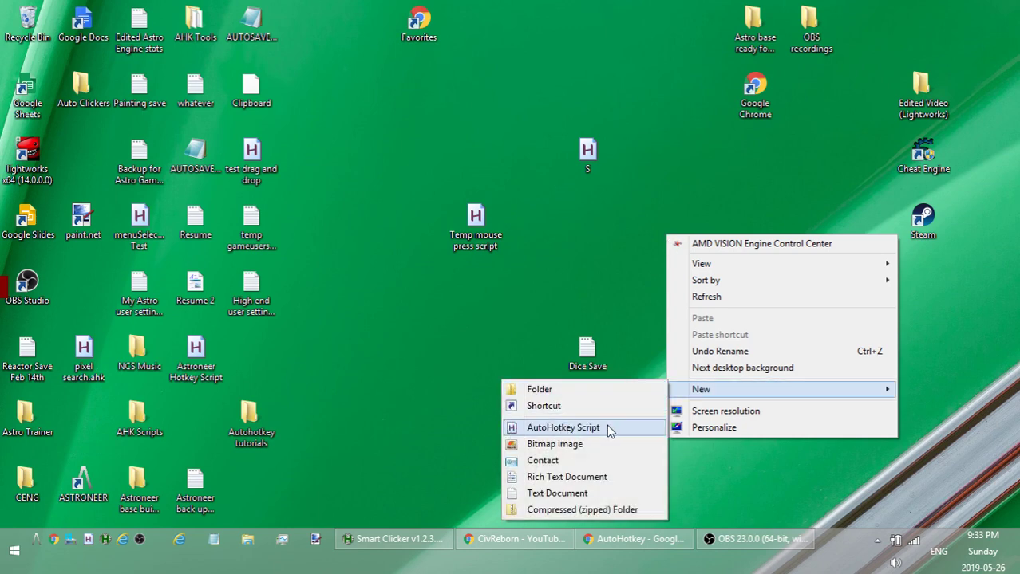
pyautogui.click(573, 429)
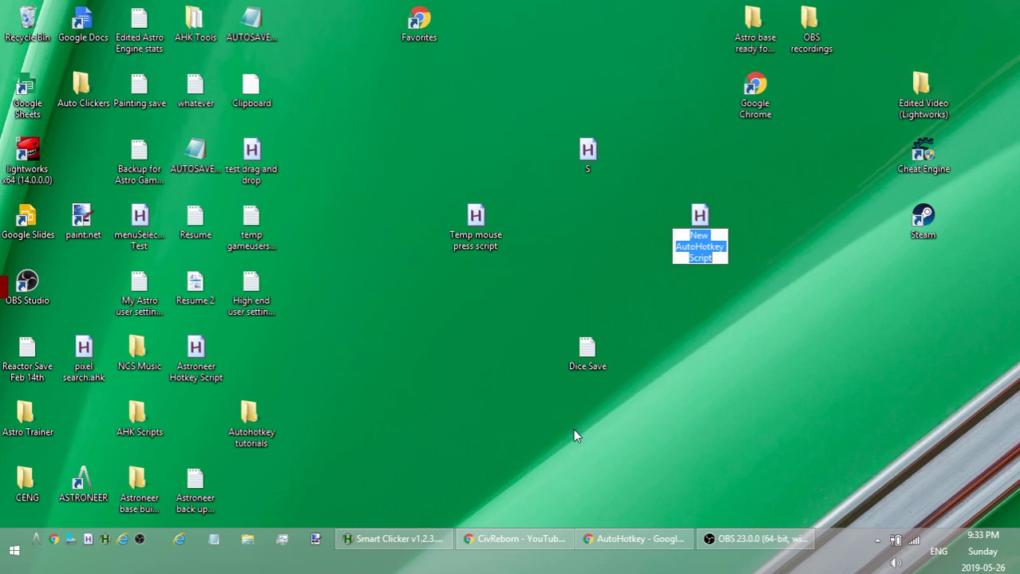
pyautogui.write('sma')
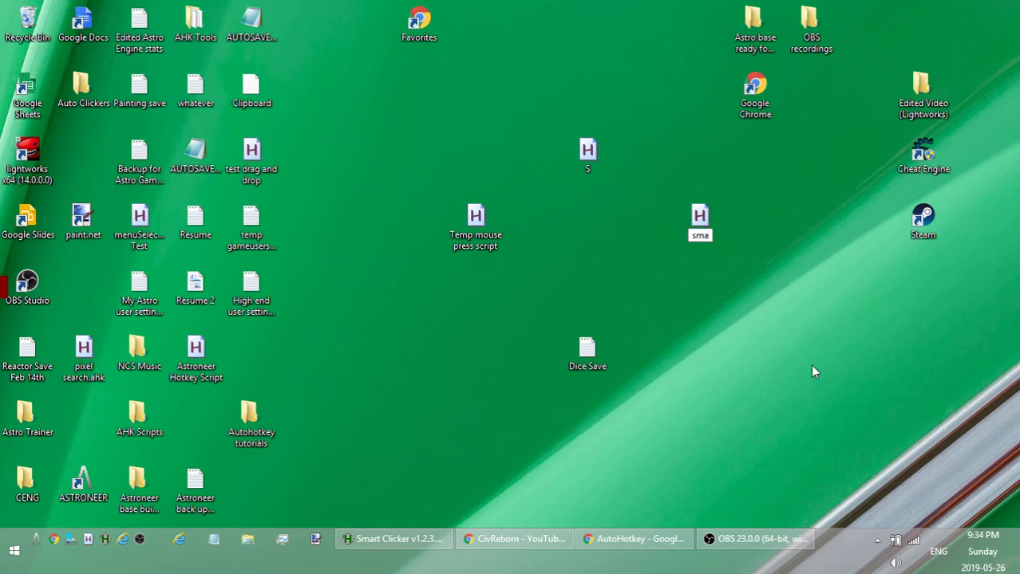
pyautogui.press('Return')
# Open sma.ahk for editing in SciTE4AutoHotkey.
pyautogui.rightClick(699, 213)
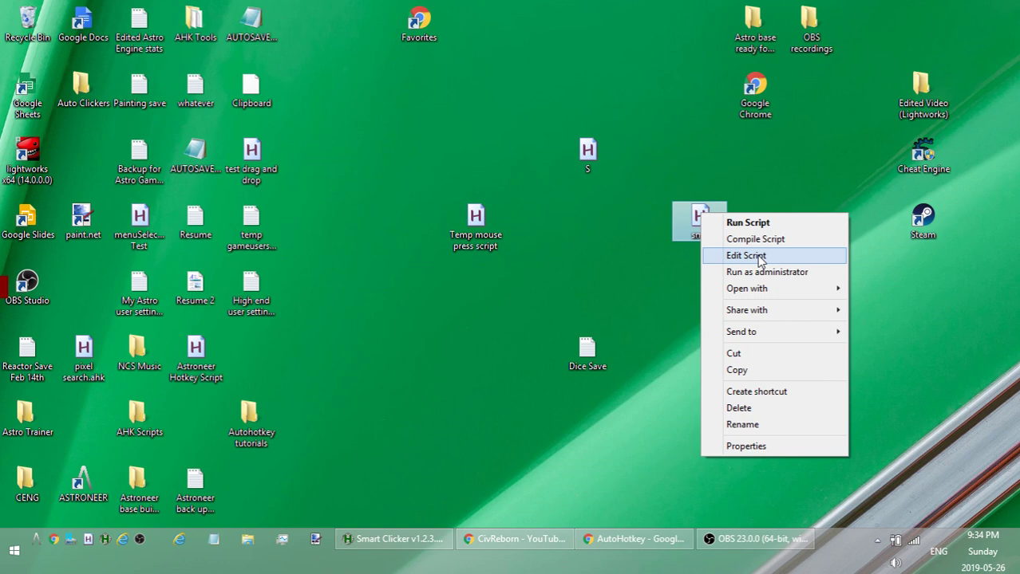
pyautogui.click(622, 283)
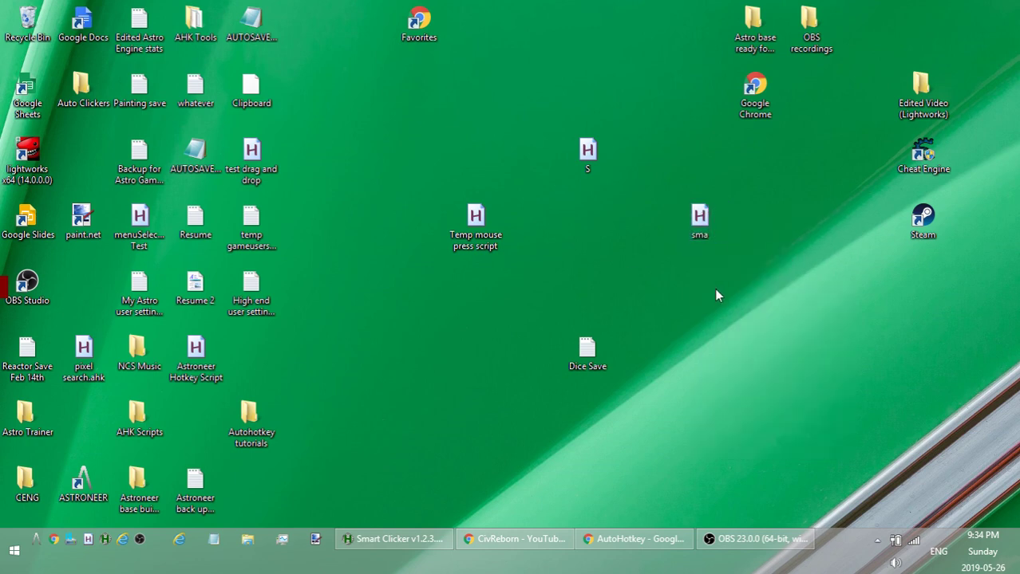
pyautogui.rightClick(692, 220)
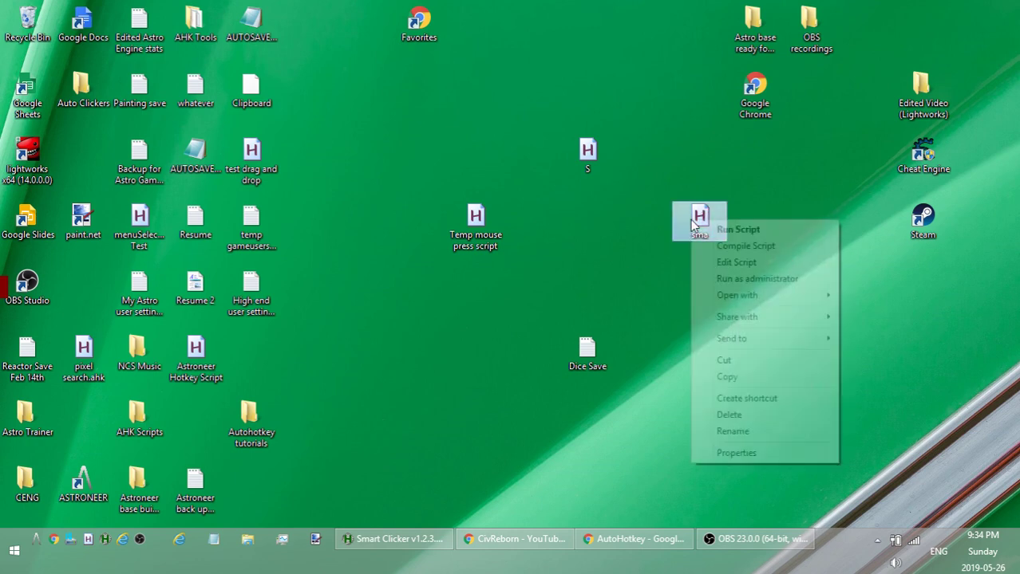
pyautogui.click(736, 261)
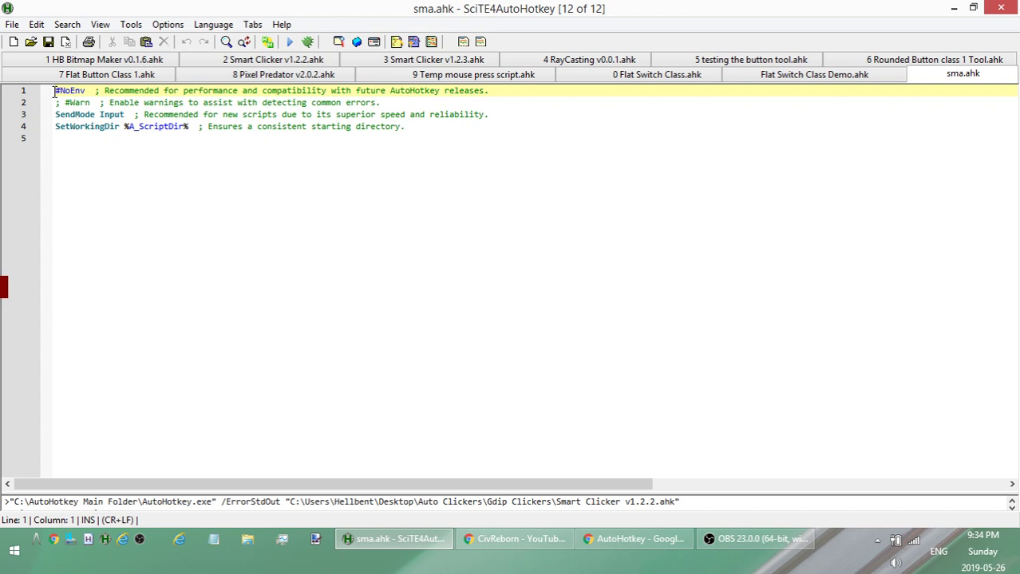
# Delete the four template header lines from sma.ahk and bring Chrome back up.
pyautogui.moveTo(54, 93); pyautogui.dragTo(224, 189)
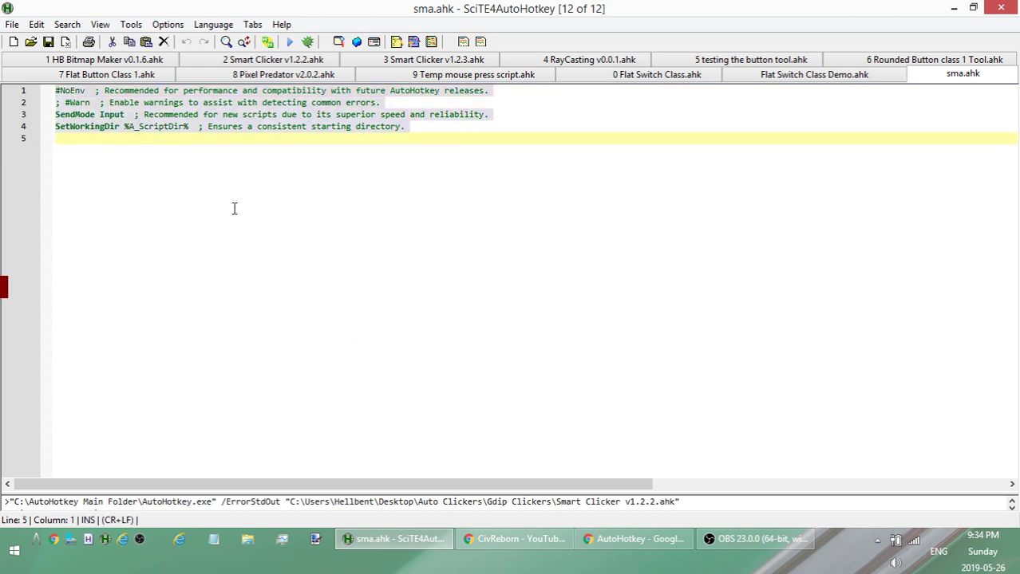
pyautogui.press('Delete')
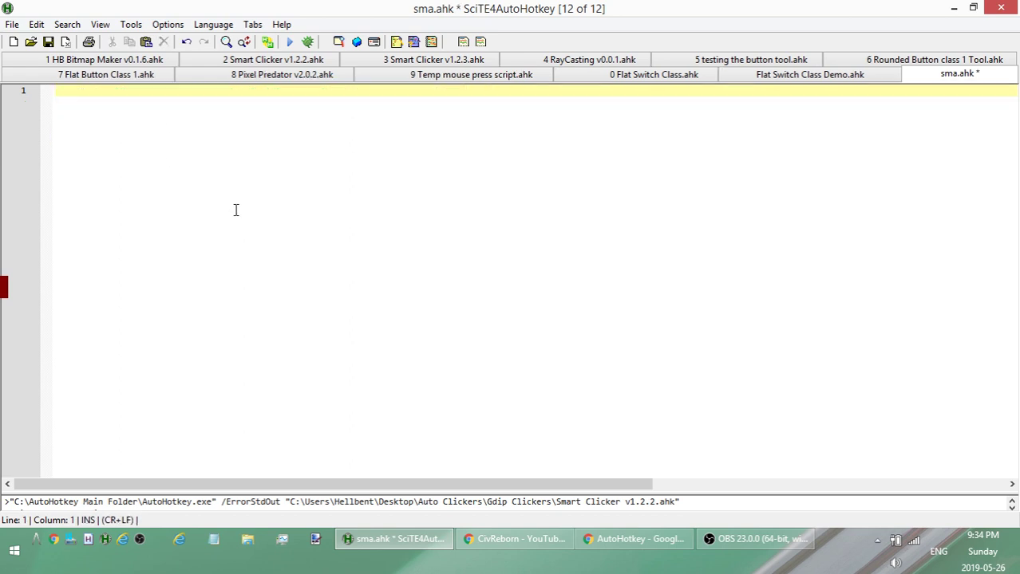
pyautogui.click(626, 547)
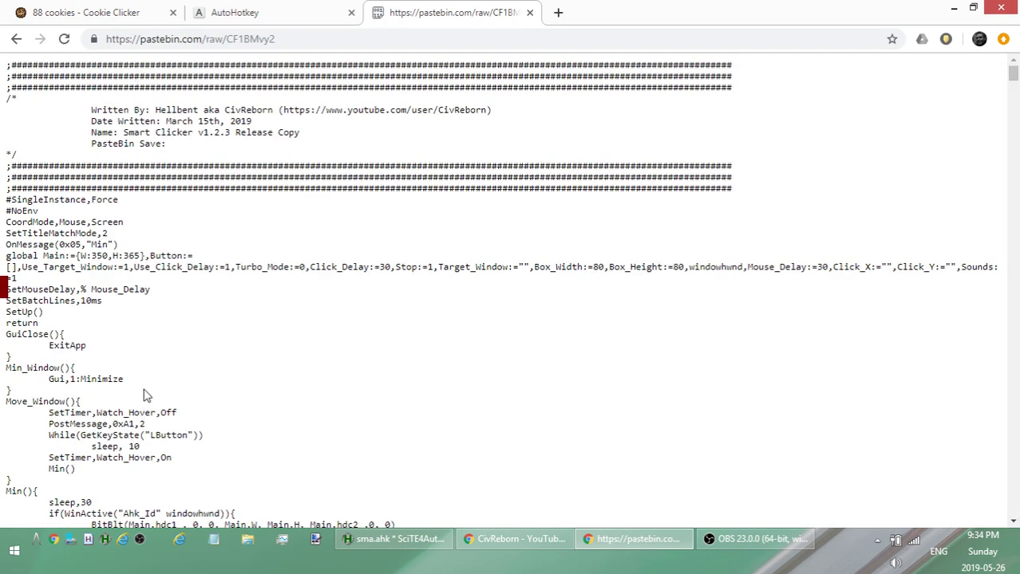
# Select all of the raw Smart Clicker v1.2.3 script text and return to the empty sma.ahk.
pyautogui.scroll(-12, 144, 391)
pyautogui.scroll(-7, 180, 402)
pyautogui.scroll(19, 267, 406)
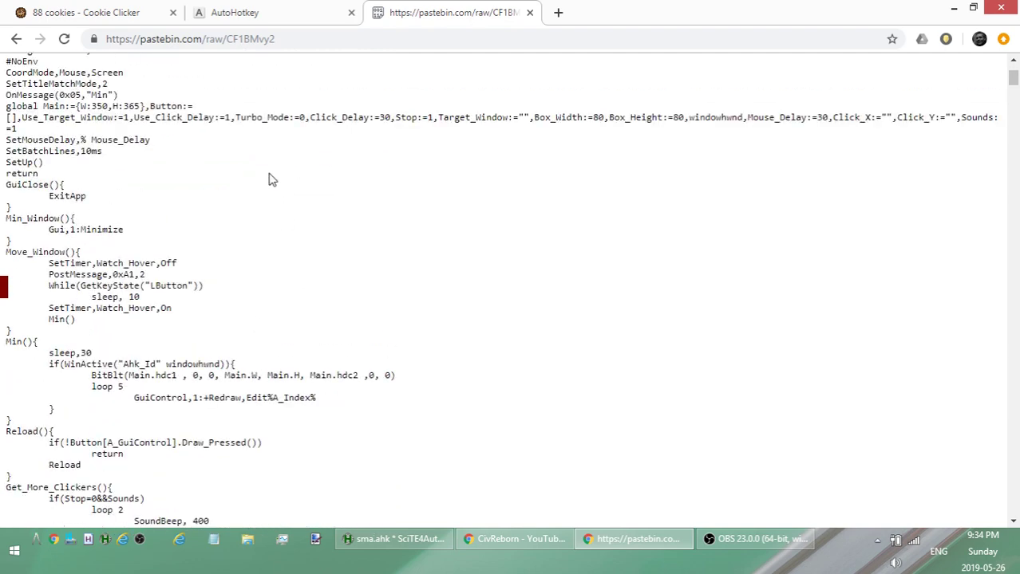
pyautogui.hotkey('ctrl', 'a')
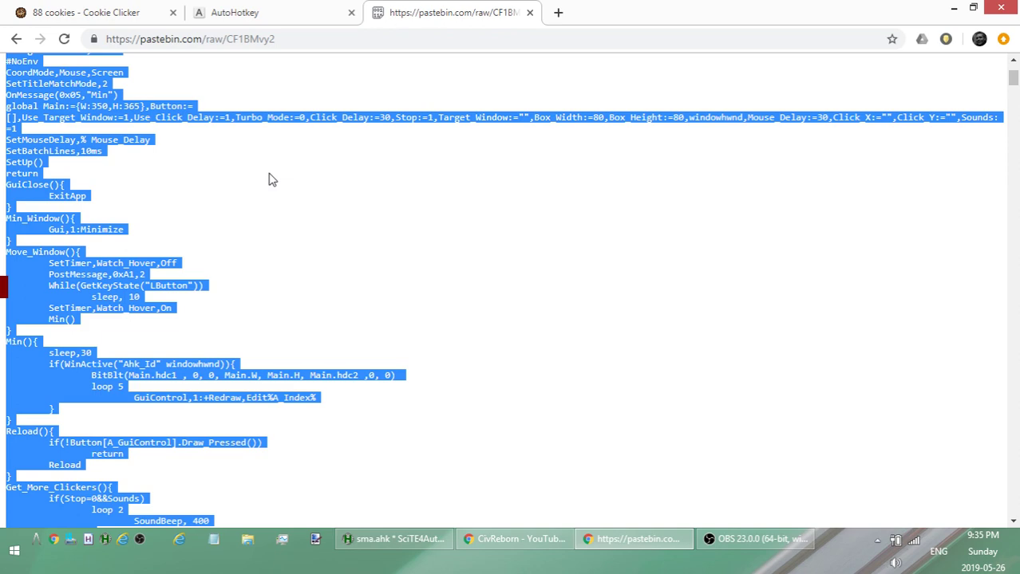
pyautogui.click(379, 544)
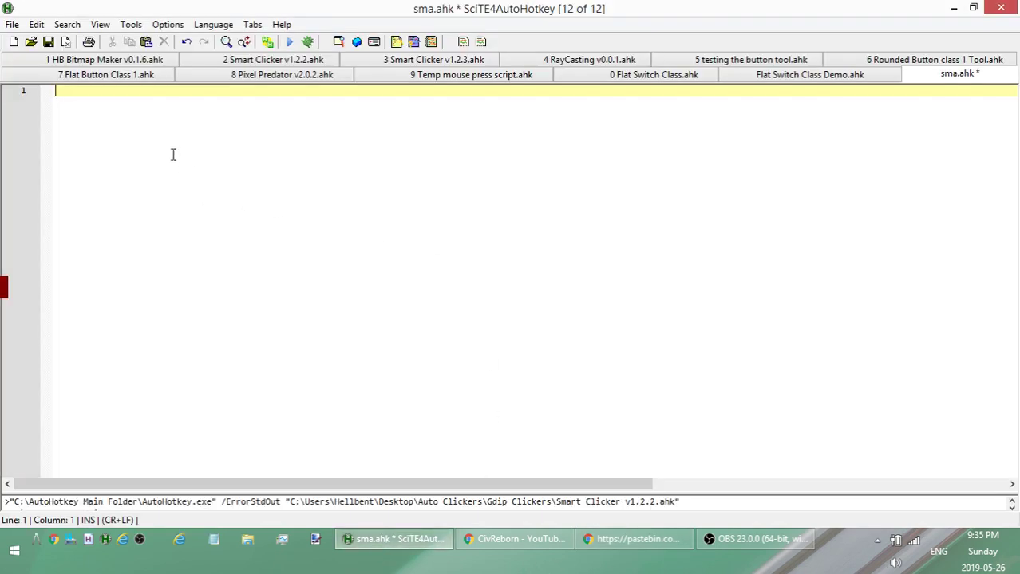
# Paste the 1275-line Smart Clicker code into sma.ahk, save it, and minimize the editor and browser.
pyautogui.hotkey('ctrl', 'v')
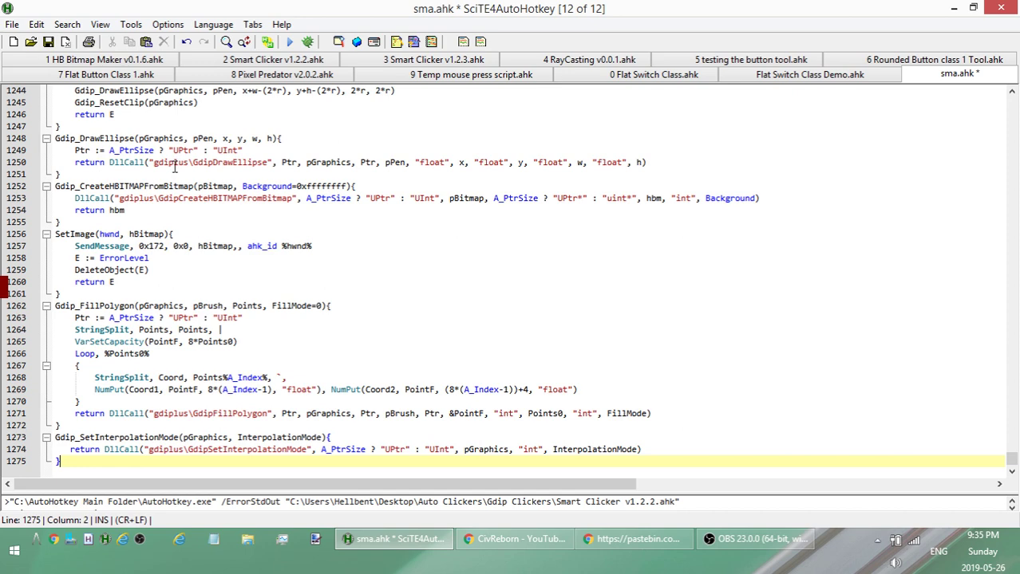
pyautogui.click(48, 44)
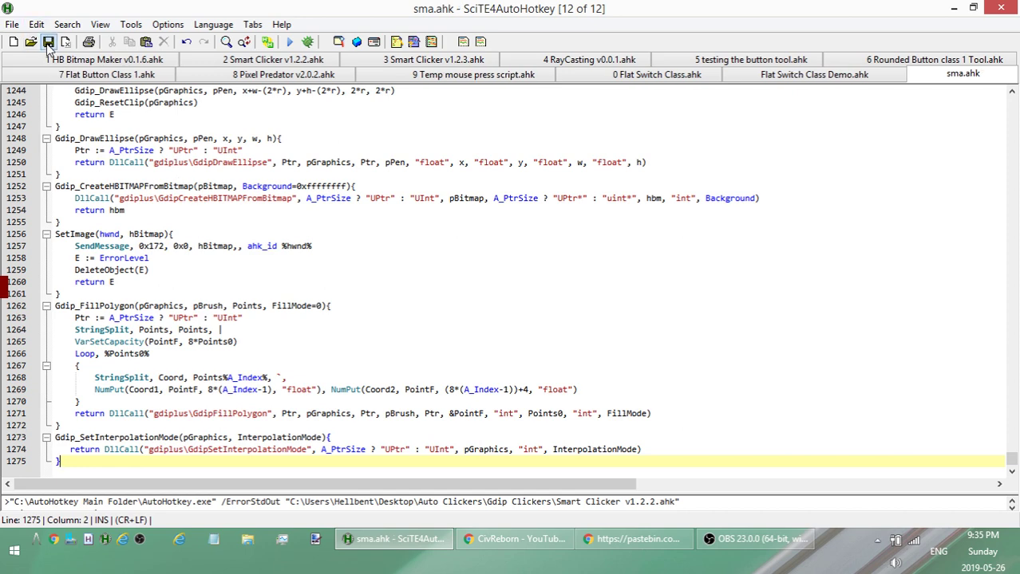
pyautogui.click(954, 8)
pyautogui.hotkey('ctrl', 'a')
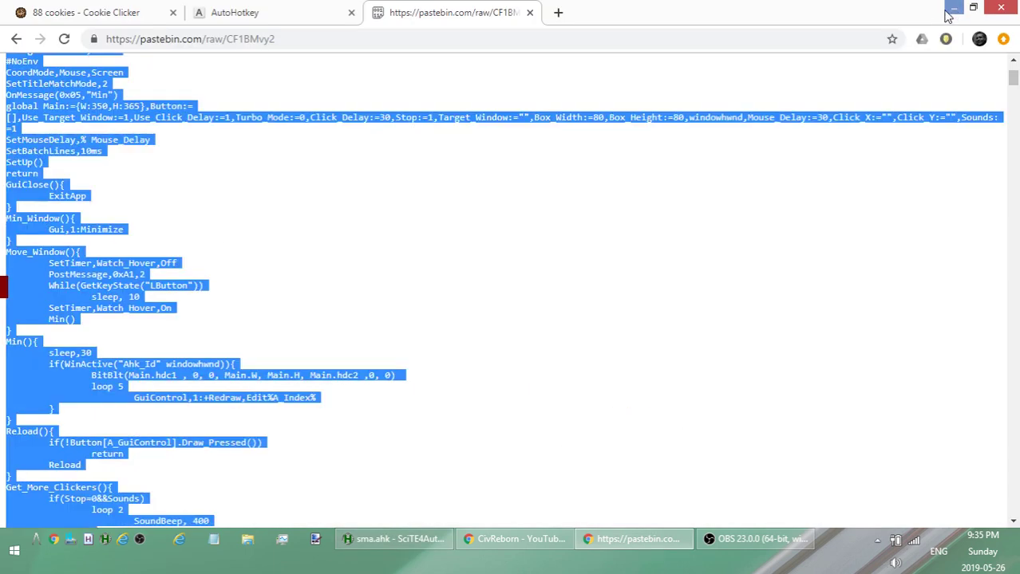
pyautogui.click(952, 10)
# Run the sma script from the desktop and nudge the Smart Click v1.2.3 window down-right.
pyautogui.write('sma')
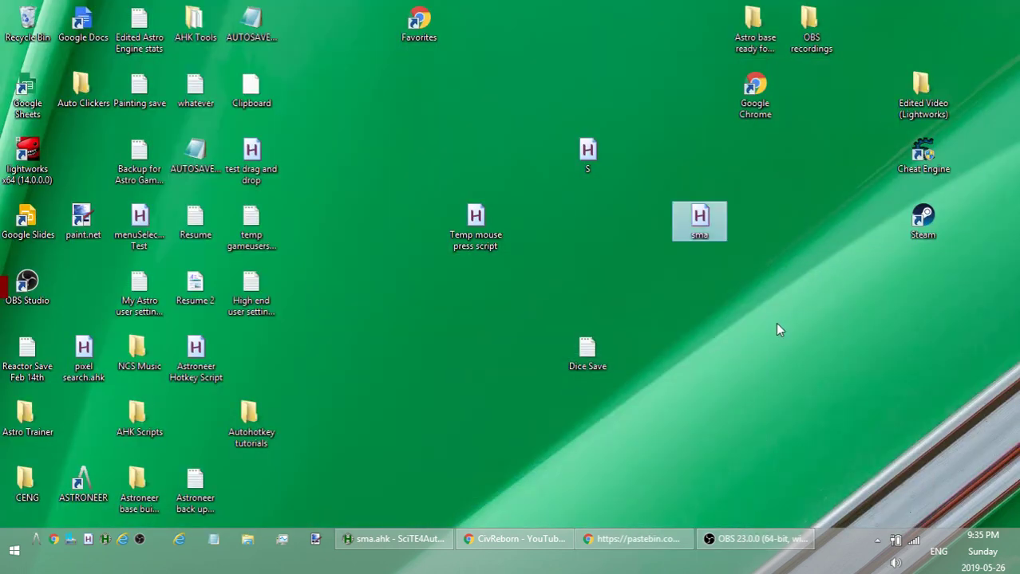
pyautogui.rightClick(700, 226)
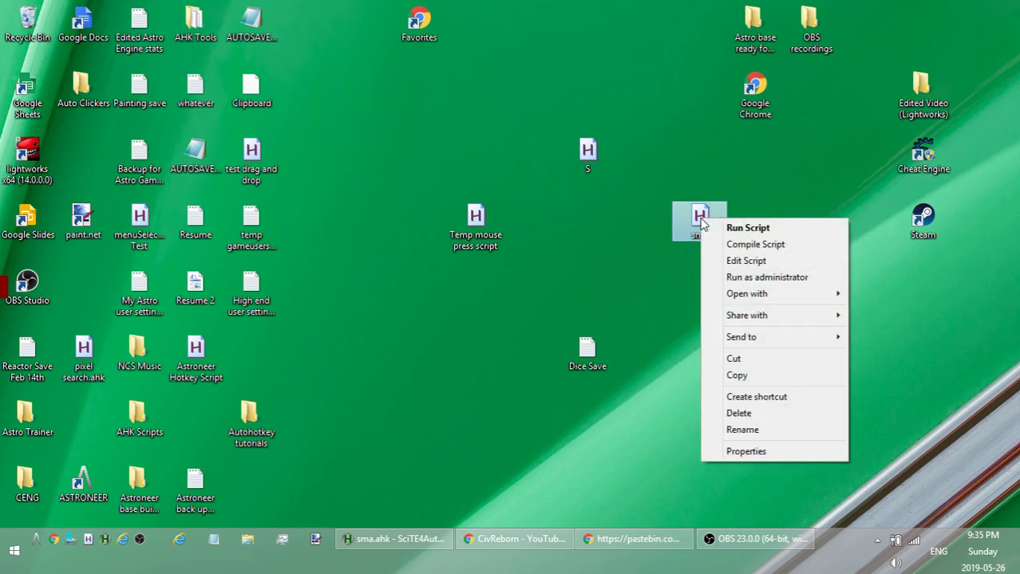
pyautogui.click(751, 233)
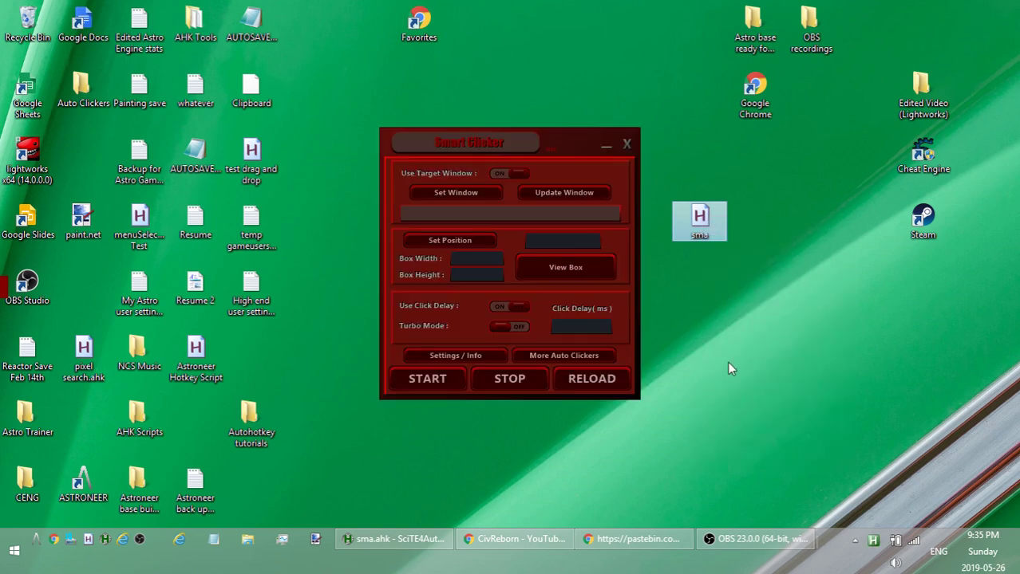
pyautogui.moveTo(482, 143); pyautogui.dragTo(510, 156)
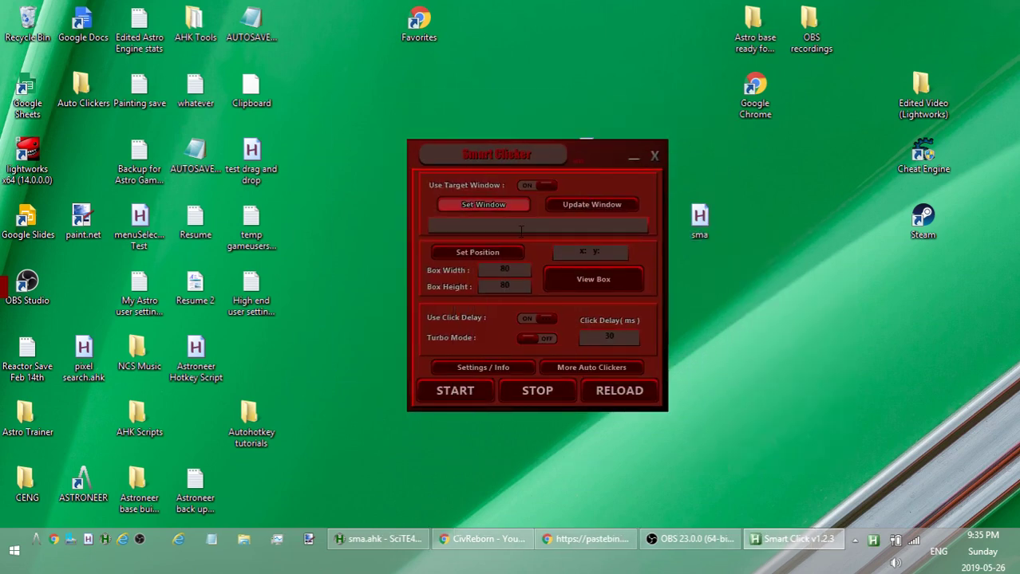